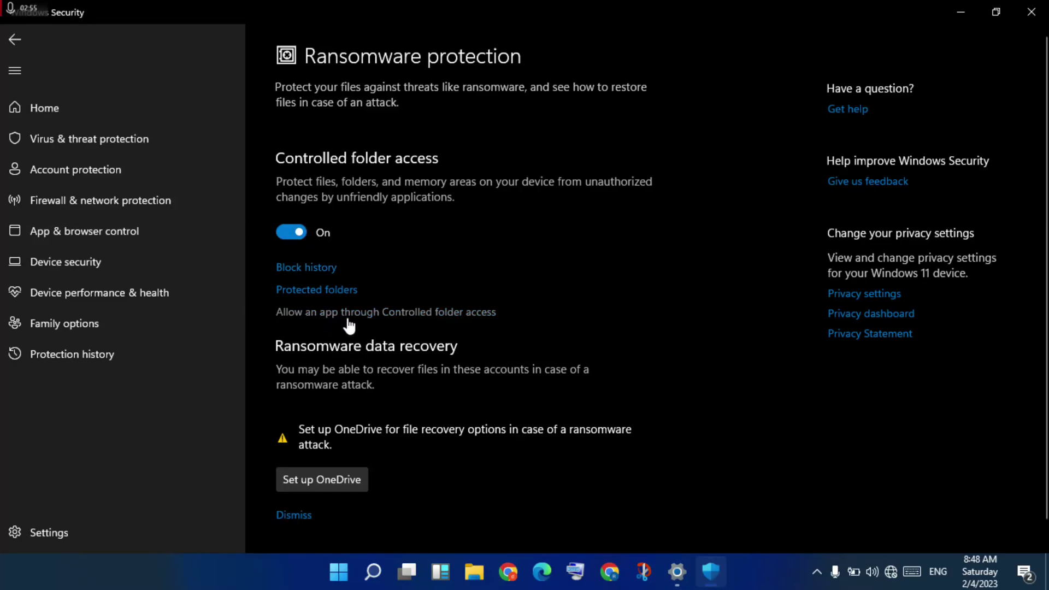
# Step: Start adding an allowed app to Controlled folder access, approving the administrator prompt
pyautogui.click(435, 316)
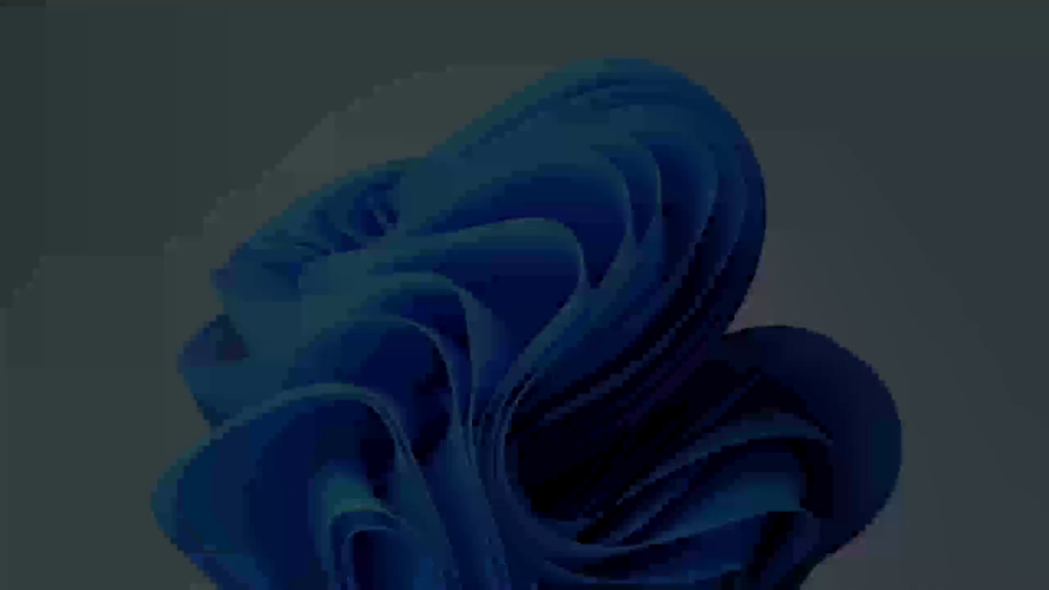
pyautogui.click(421, 388)
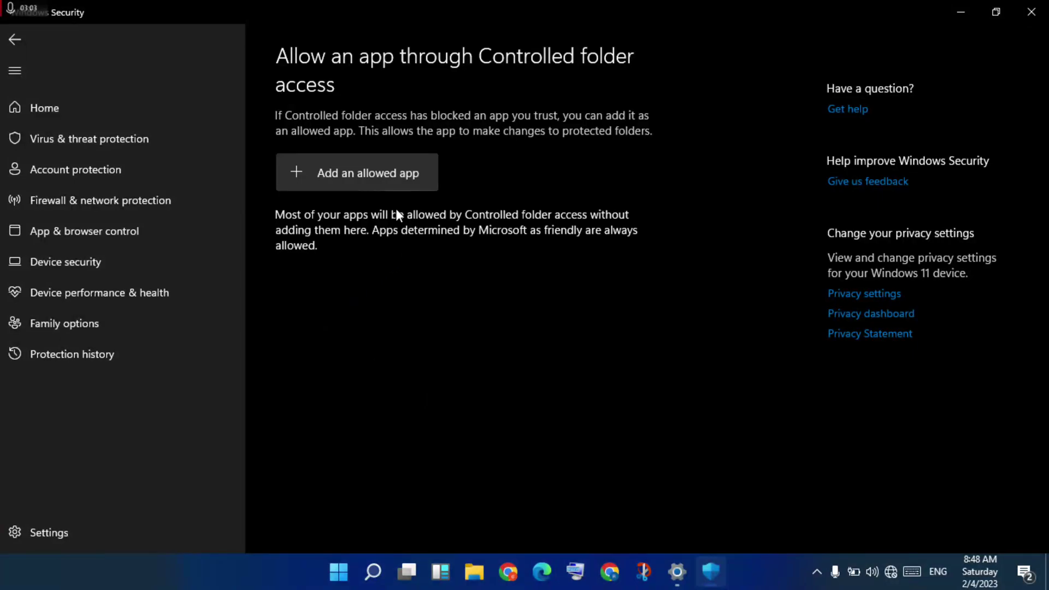
pyautogui.click(386, 175)
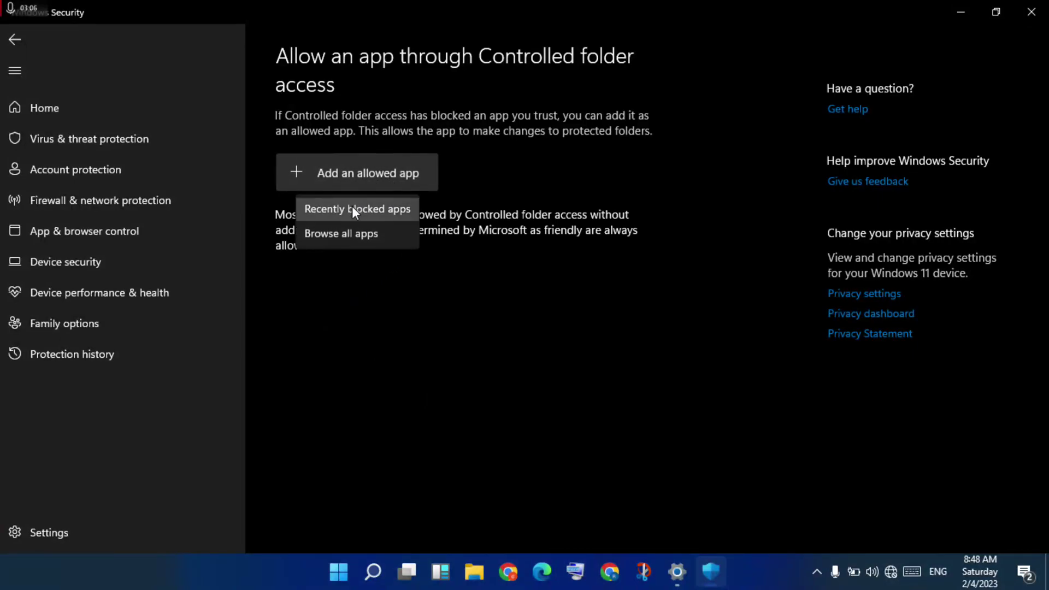
pyautogui.click(364, 236)
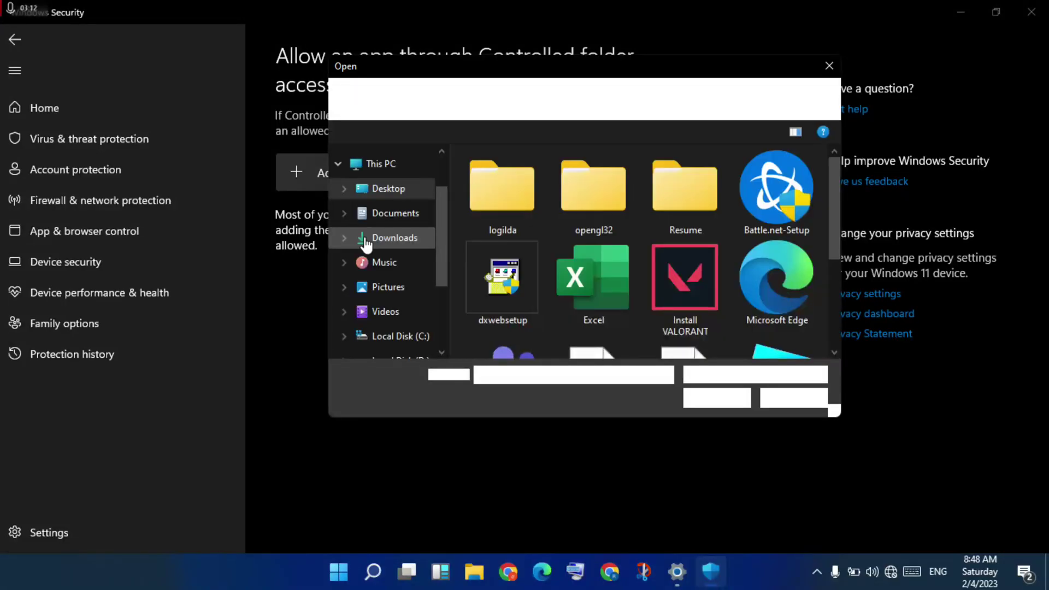
# Step: Allow RiotClientServices.exe from C:\Riot Games\Riot Games\Riot Client
pyautogui.click(398, 337)
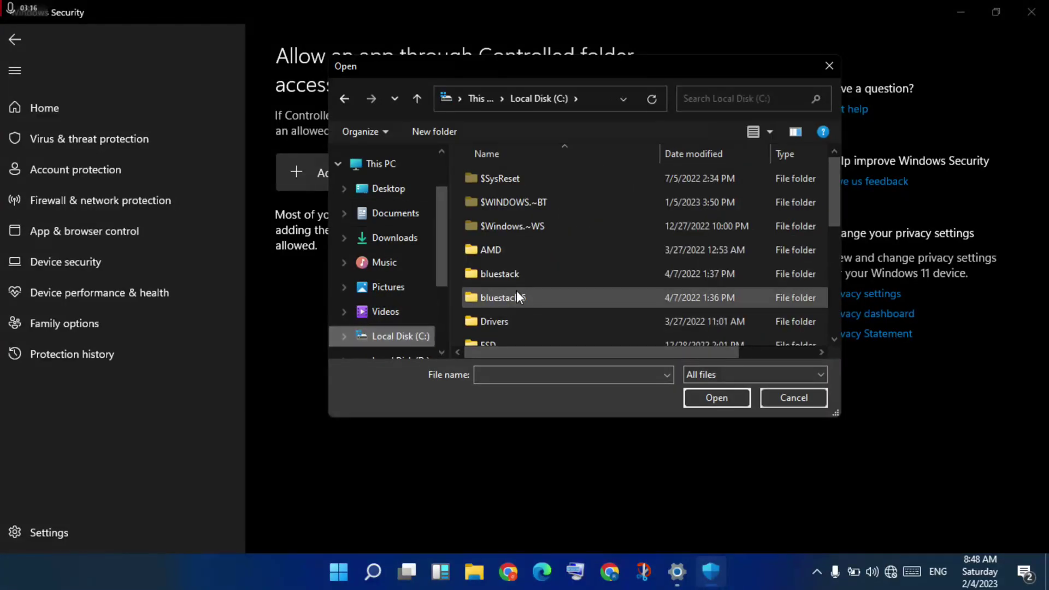
pyautogui.scroll(-4, 516, 290)
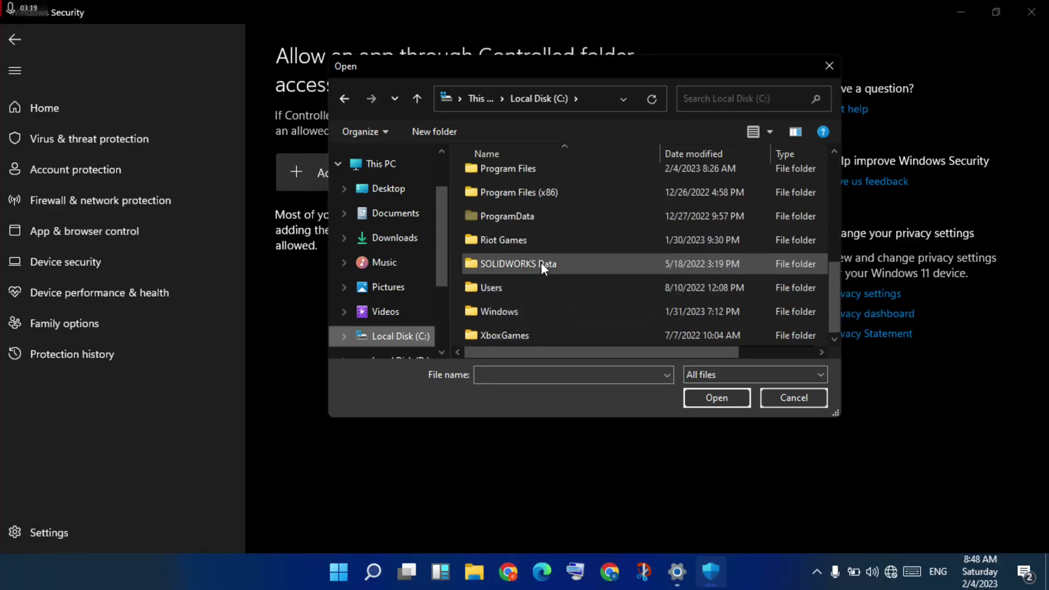
pyautogui.click(520, 240)
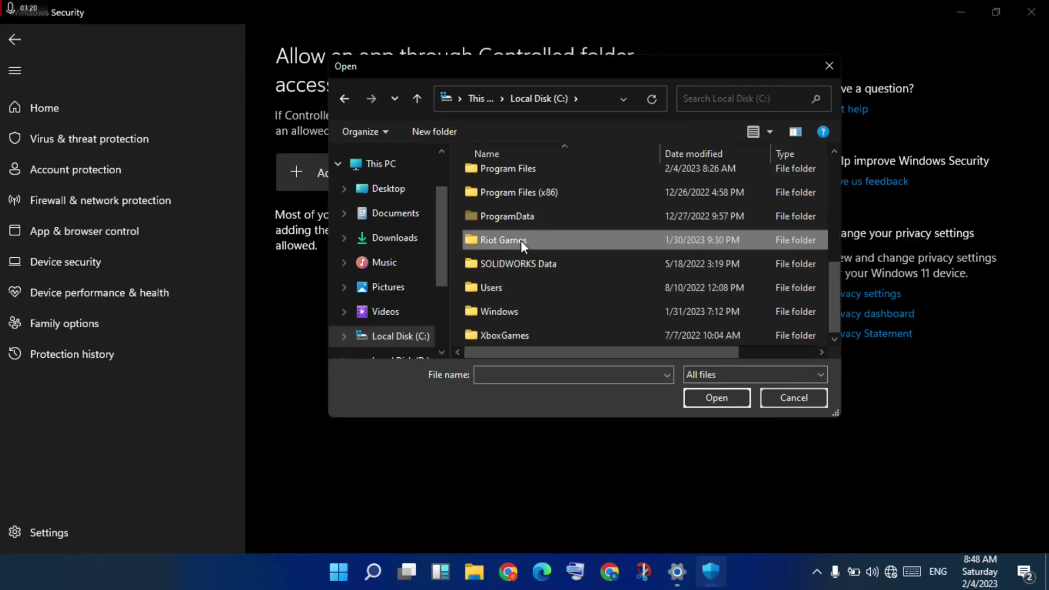
pyautogui.doubleClick(520, 240)
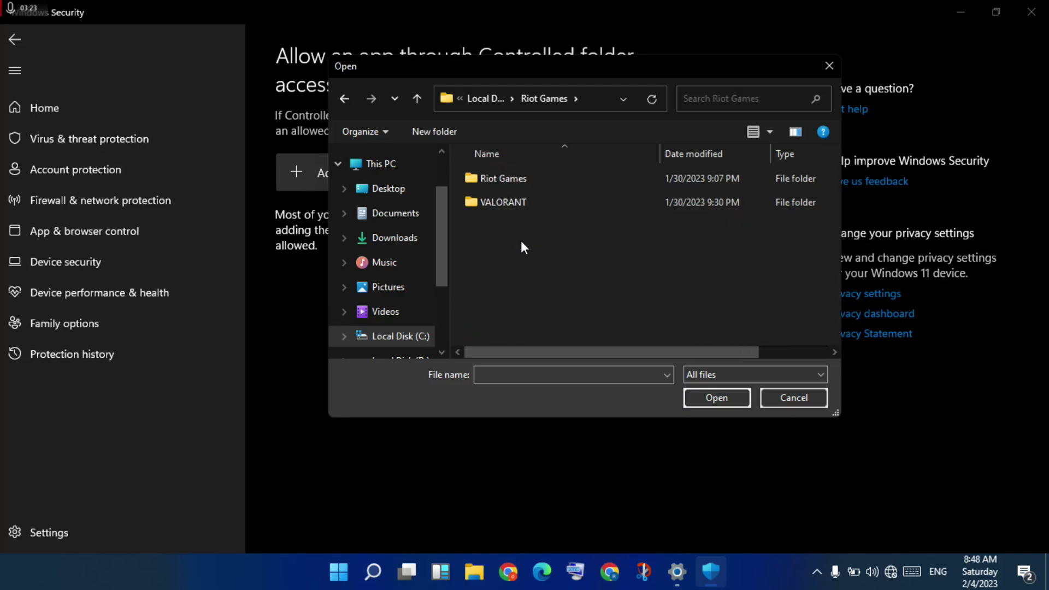
pyautogui.doubleClick(516, 179)
pyautogui.doubleClick(517, 179)
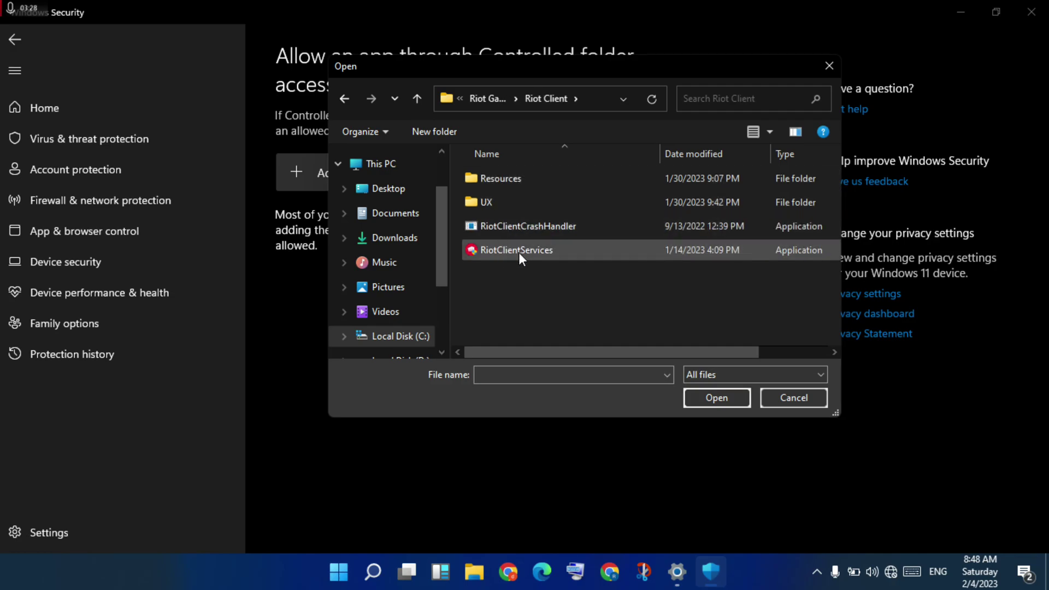
pyautogui.click(523, 250)
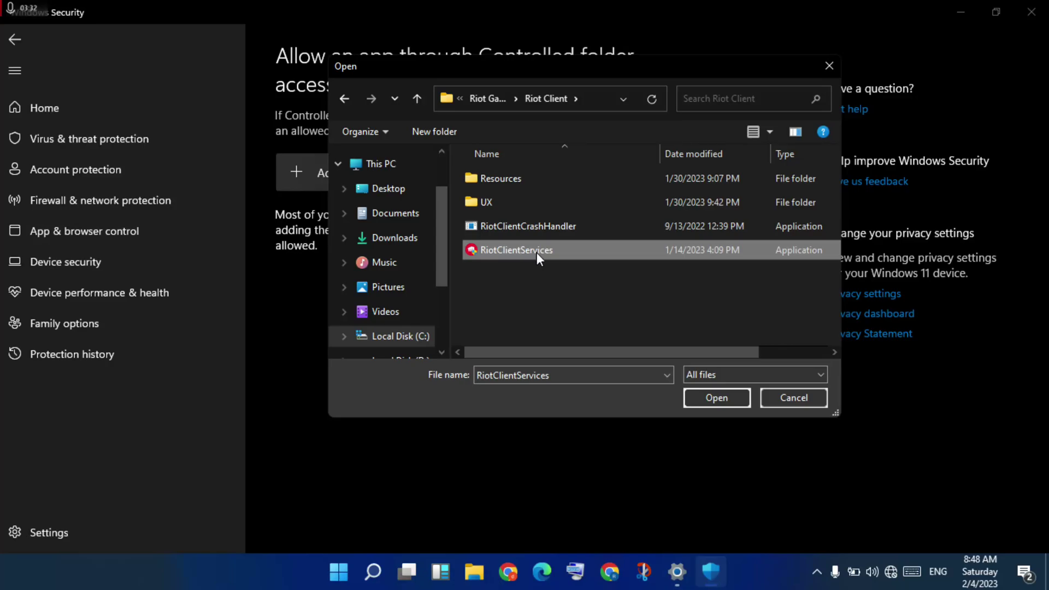
pyautogui.click(717, 398)
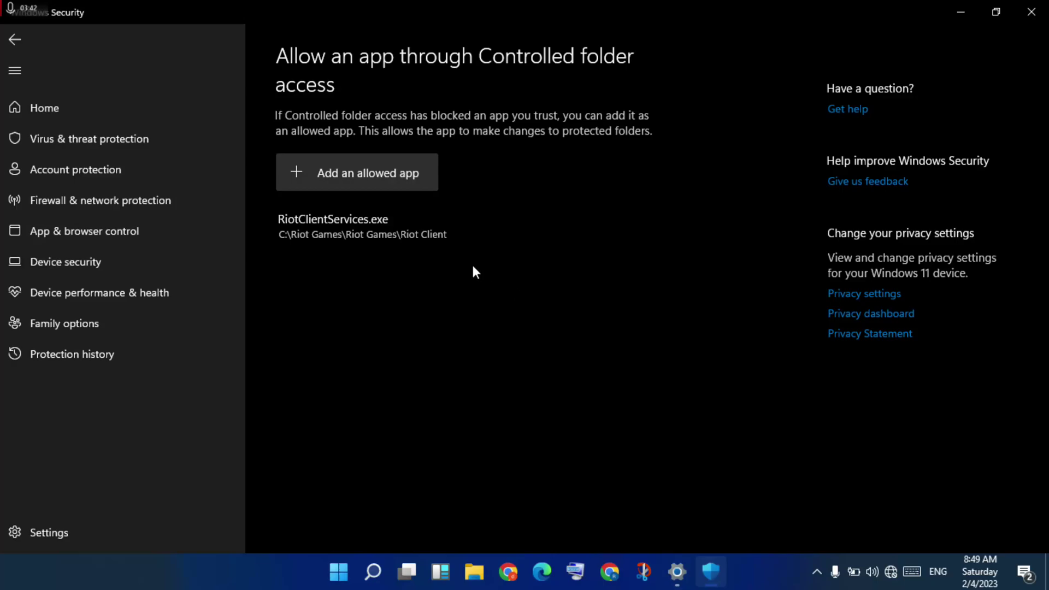
# Step: Allow VALORANT.exe from Riot Games\VALORANT\live, then close Windows Security
pyautogui.click(359, 172)
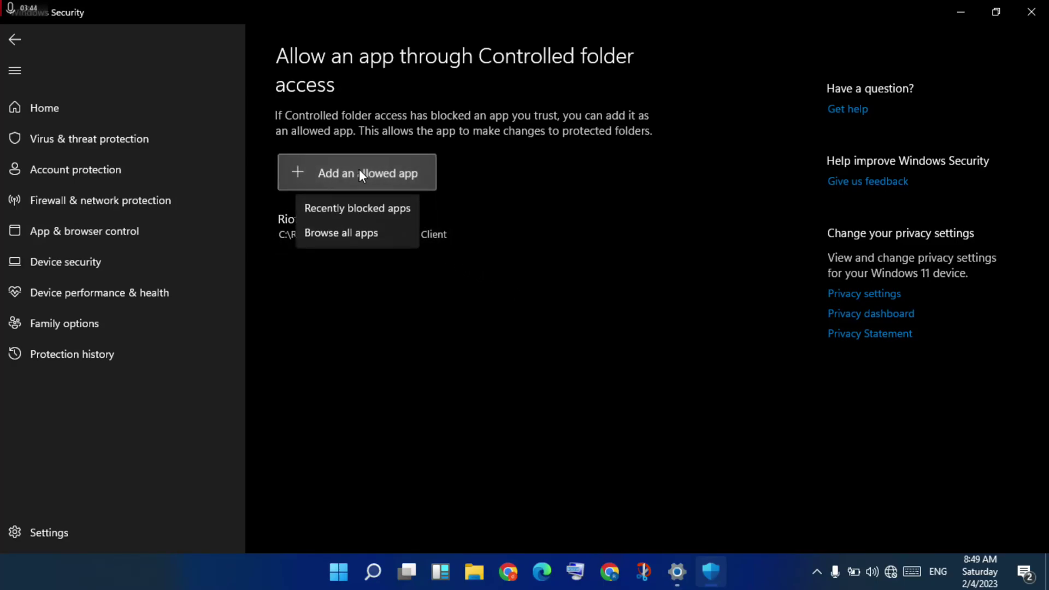
pyautogui.click(342, 234)
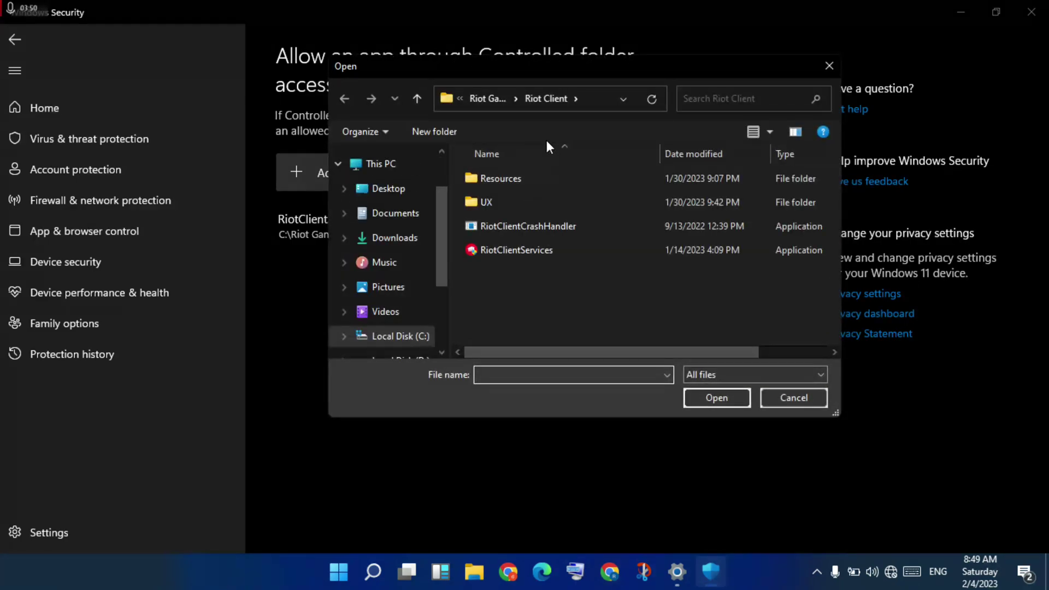
pyautogui.click(493, 101)
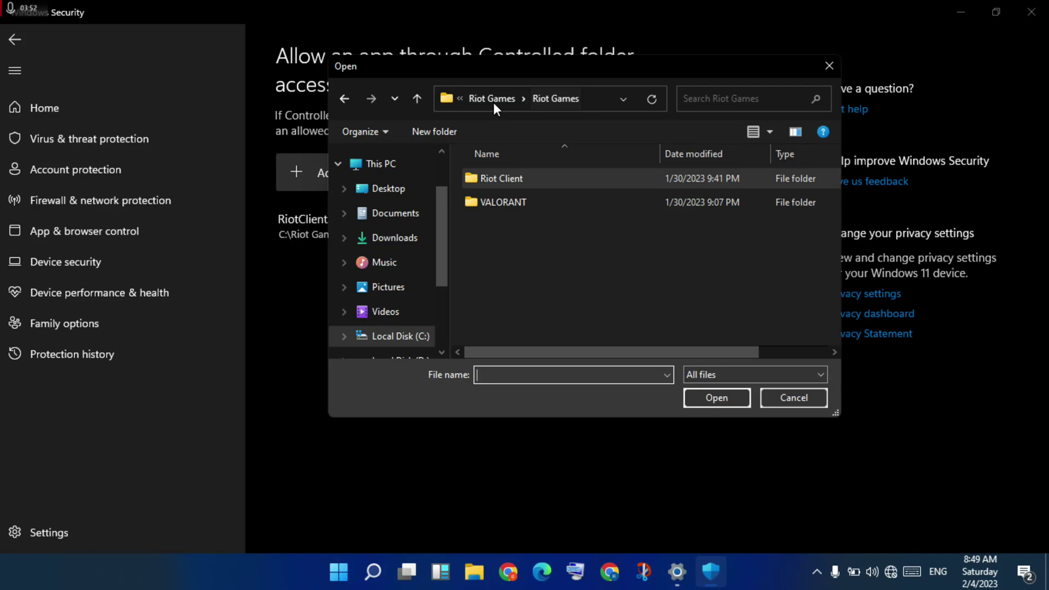
pyautogui.click(526, 201)
pyautogui.doubleClick(525, 201)
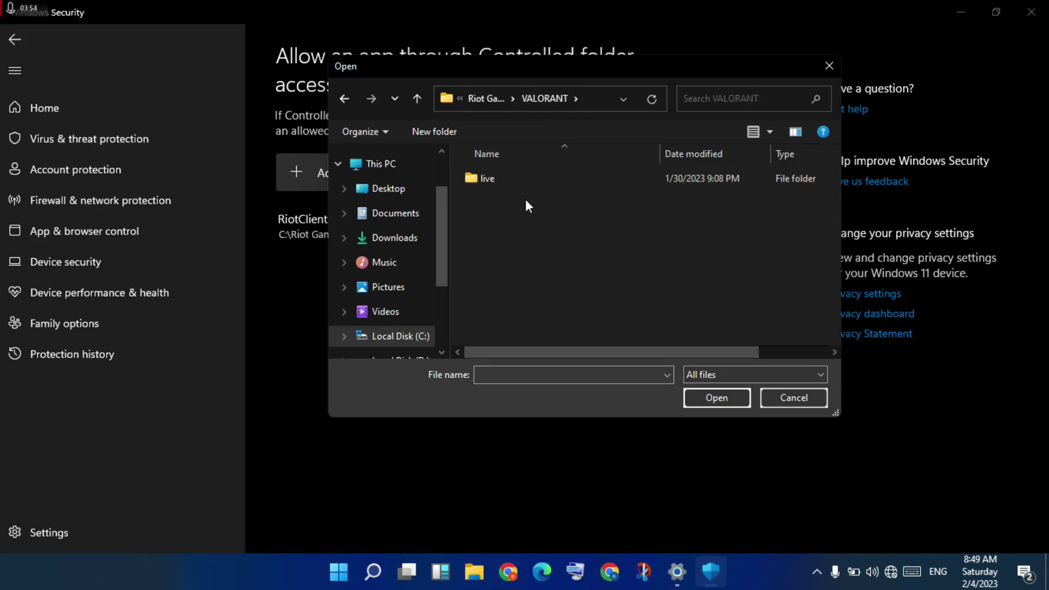
pyautogui.click(540, 178)
pyautogui.doubleClick(540, 179)
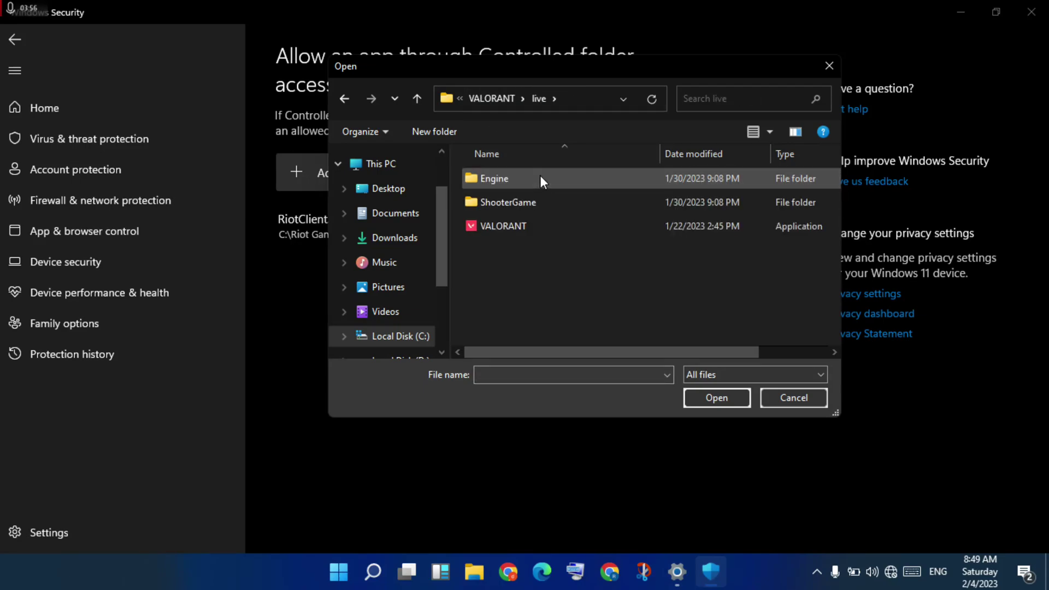
pyautogui.click(546, 228)
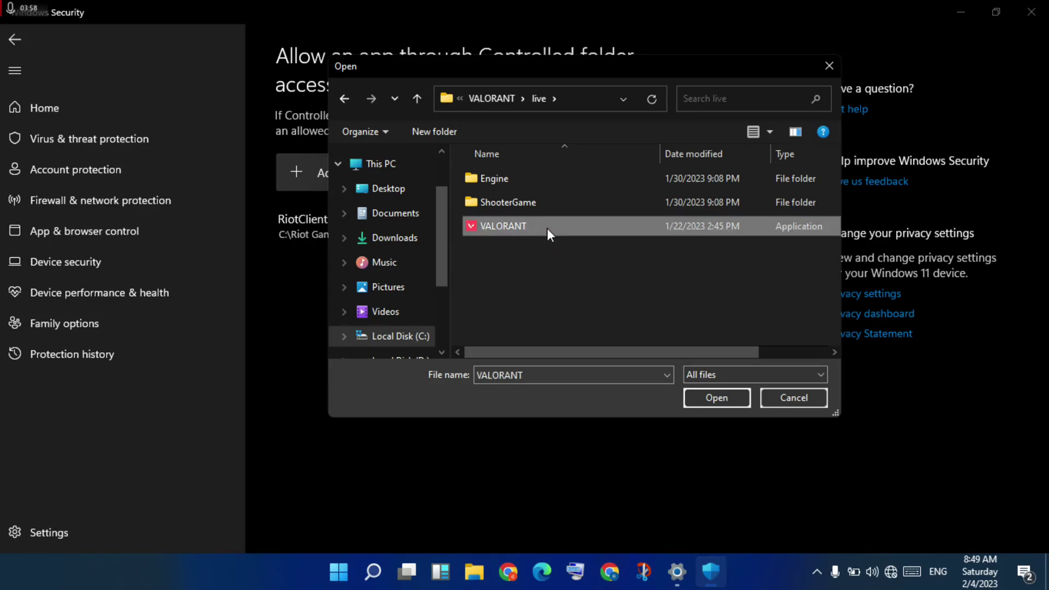
pyautogui.click(721, 398)
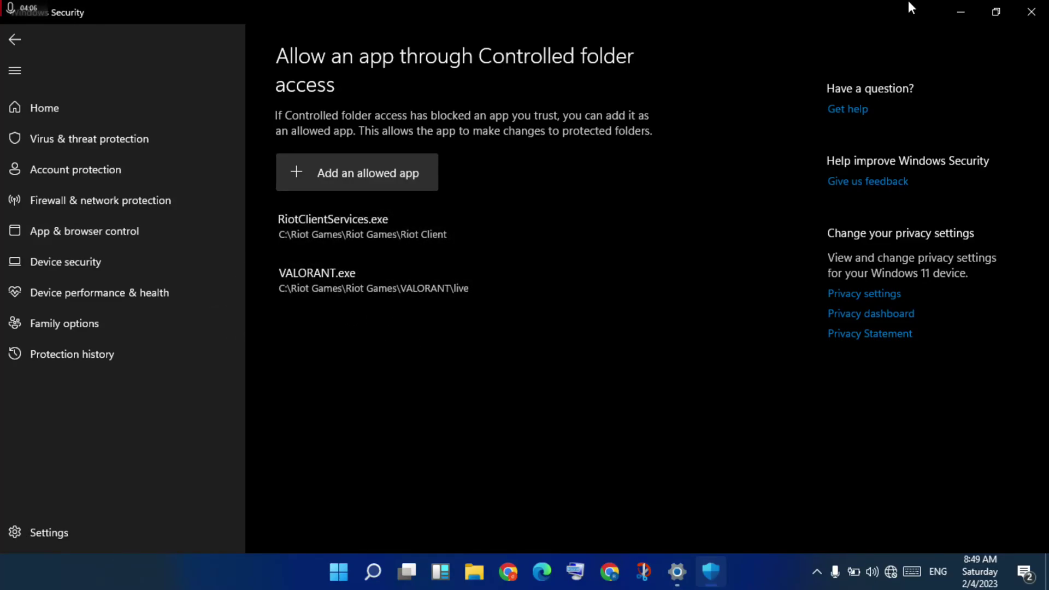
pyautogui.click(1031, 11)
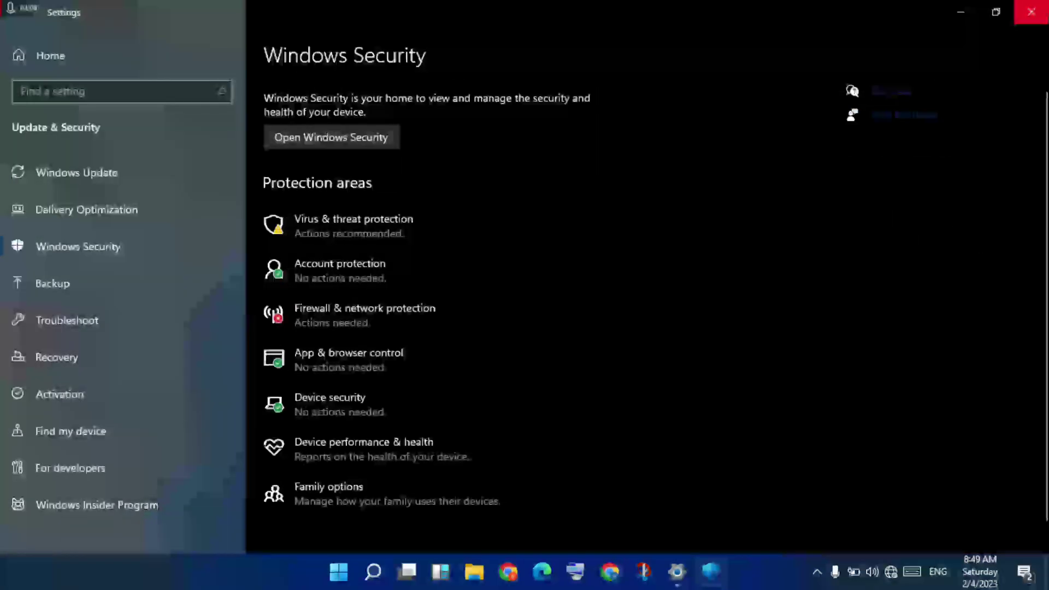
# Step: Close Settings and search 'widows de' to open Windows Defender Firewall in Control Panel
pyautogui.click(1035, 10)
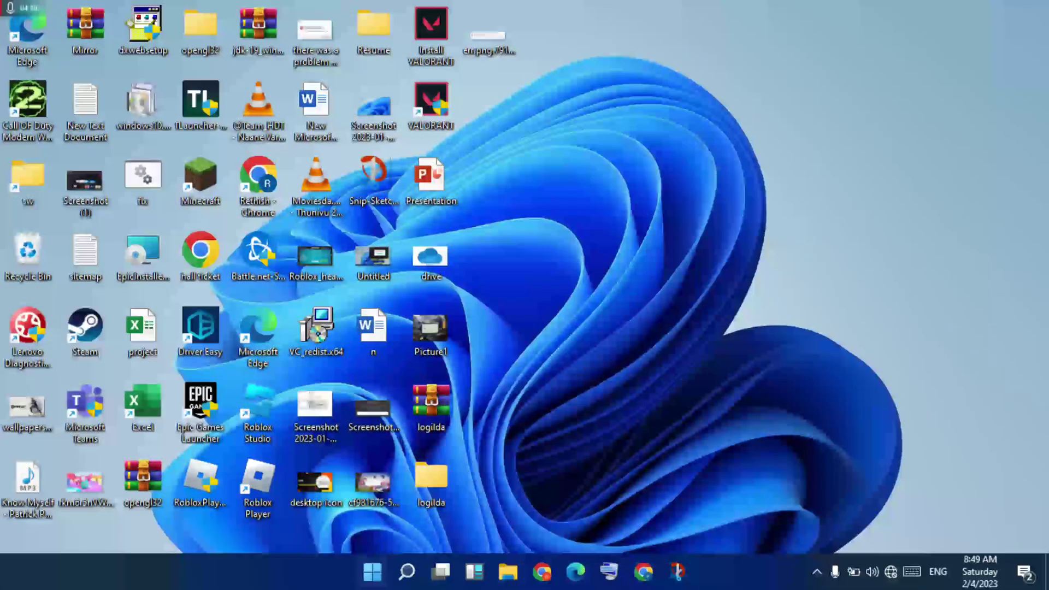
pyautogui.click(406, 572)
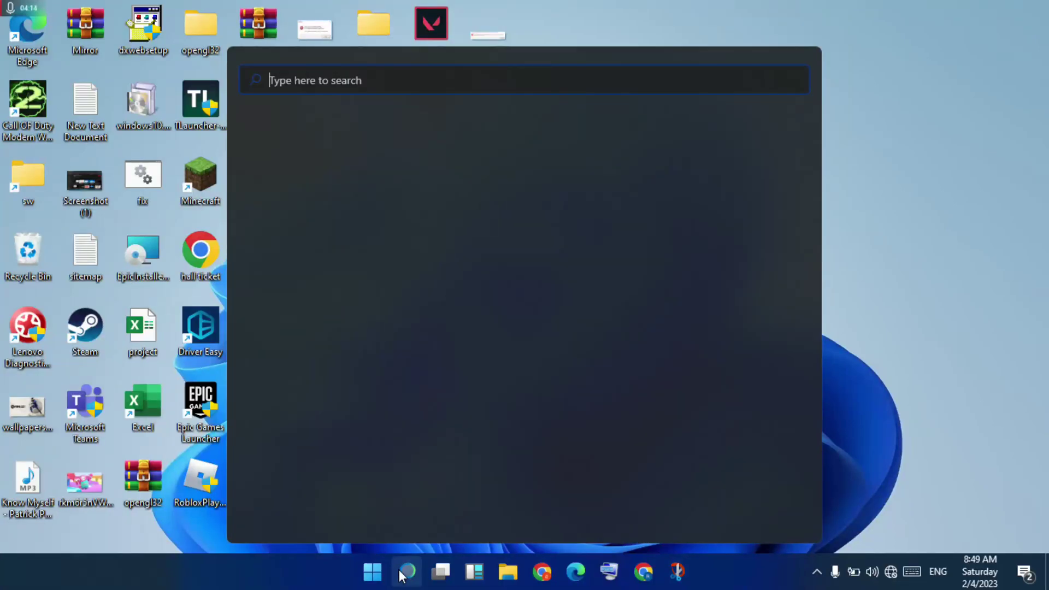
pyautogui.write('widows')
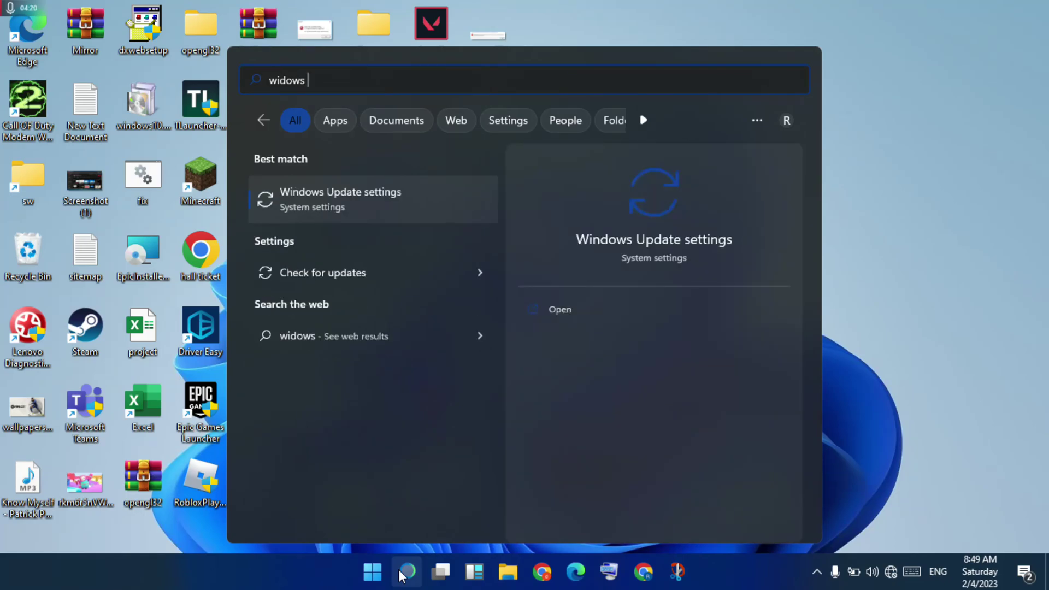
pyautogui.write(' de')
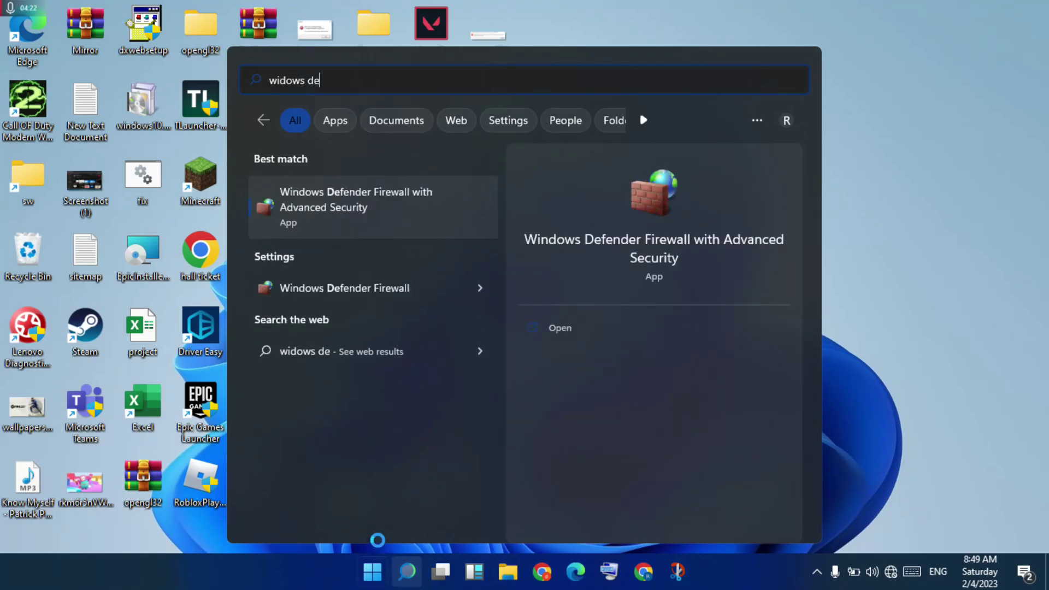
pyautogui.click(376, 288)
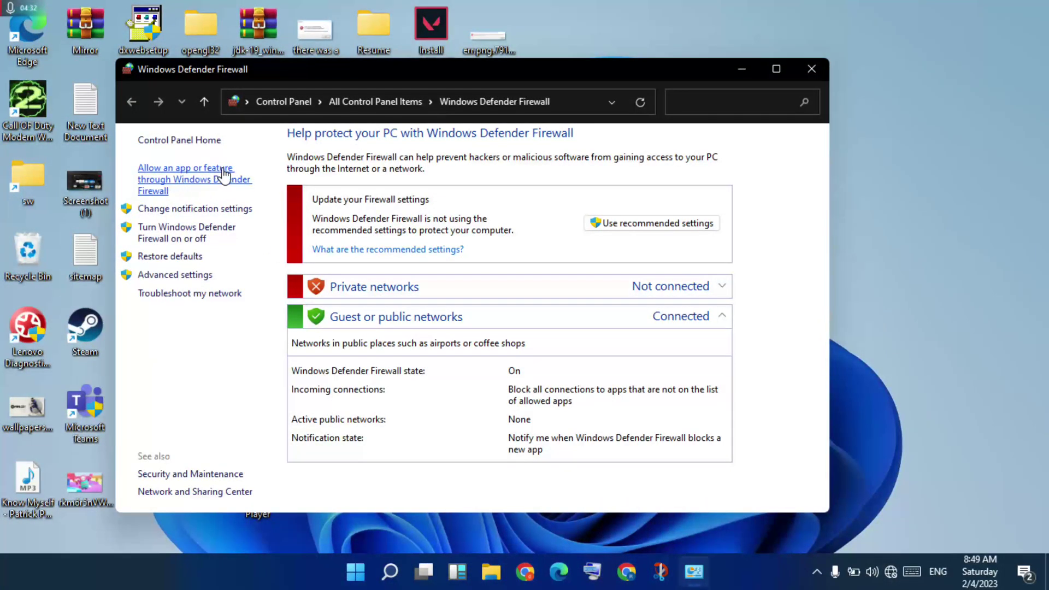
# Step: Show the firewall's allowed apps list maximized, with Change settings unlocked
pyautogui.click(196, 183)
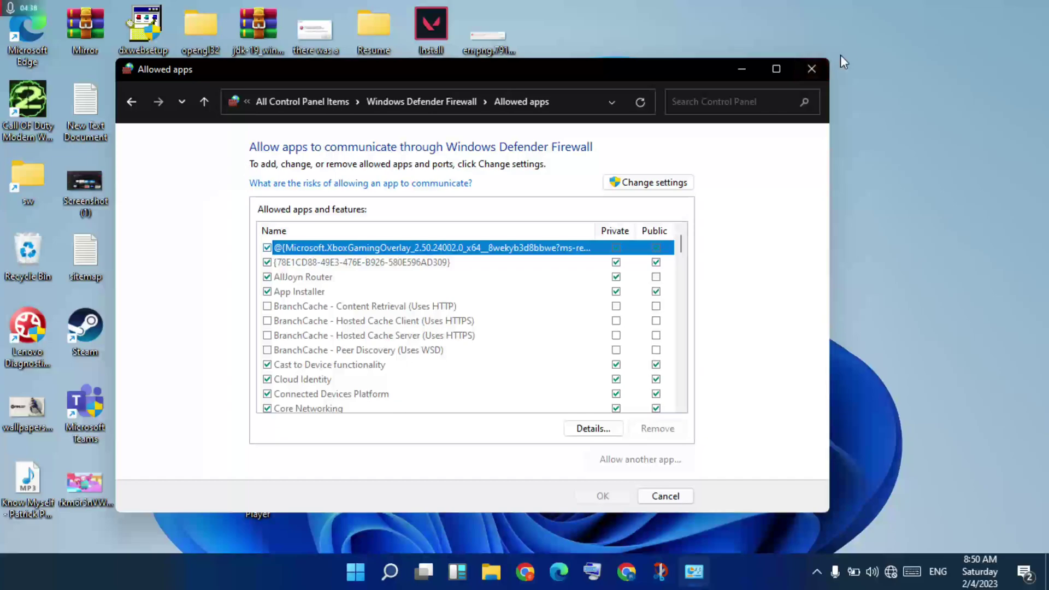
pyautogui.click(780, 68)
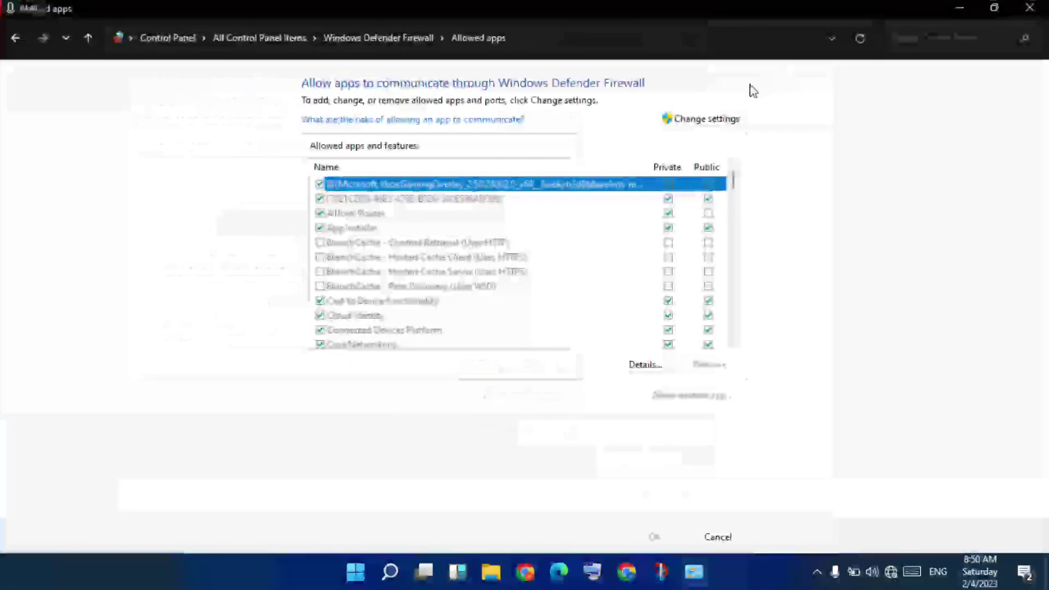
pyautogui.click(707, 116)
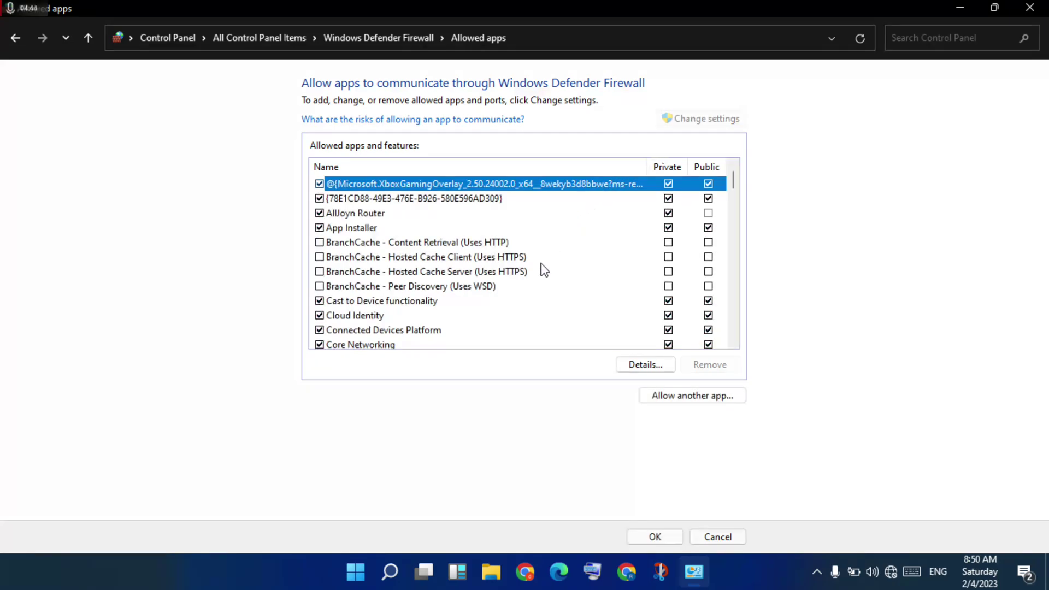
# Step: Scroll down and back up through the Allowed apps list to review its entries
pyautogui.scroll(-5, 543, 269)
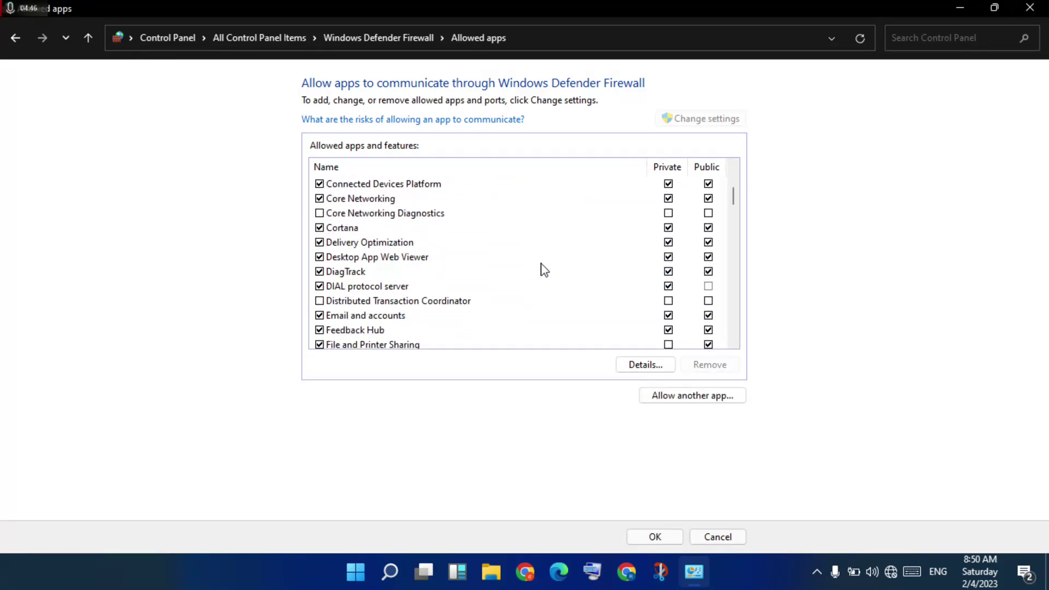
pyautogui.scroll(-3, 543, 270)
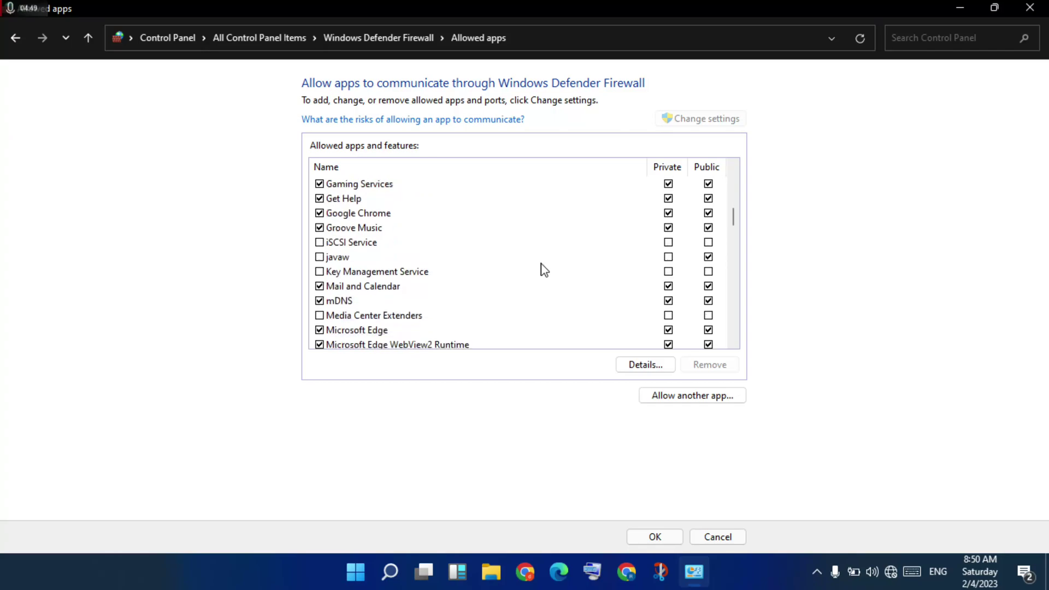
pyautogui.scroll(-1, 544, 270)
pyautogui.scroll(-1, 544, 269)
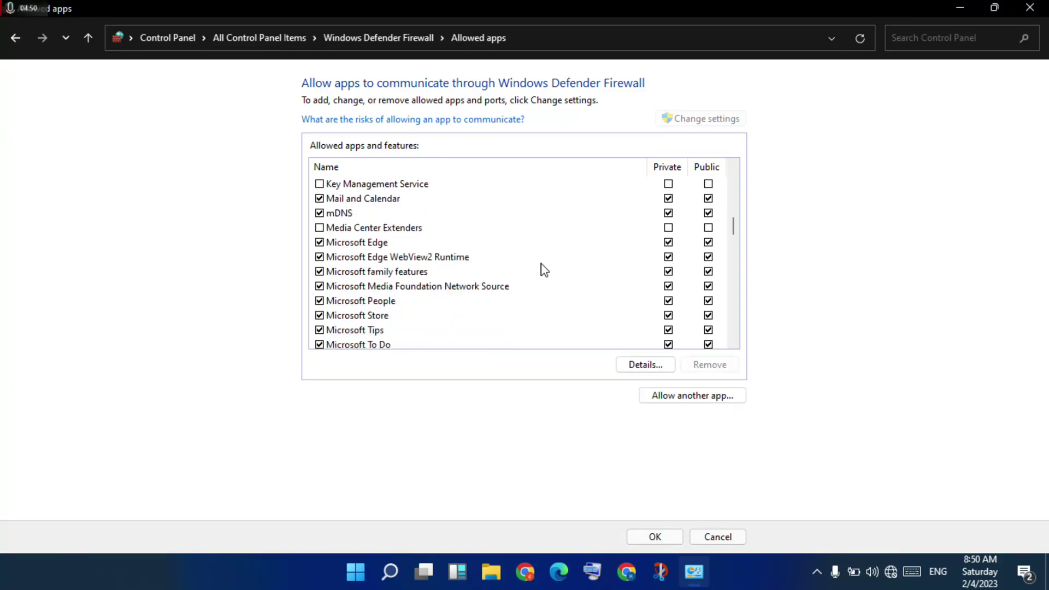
pyautogui.scroll(-3, 543, 270)
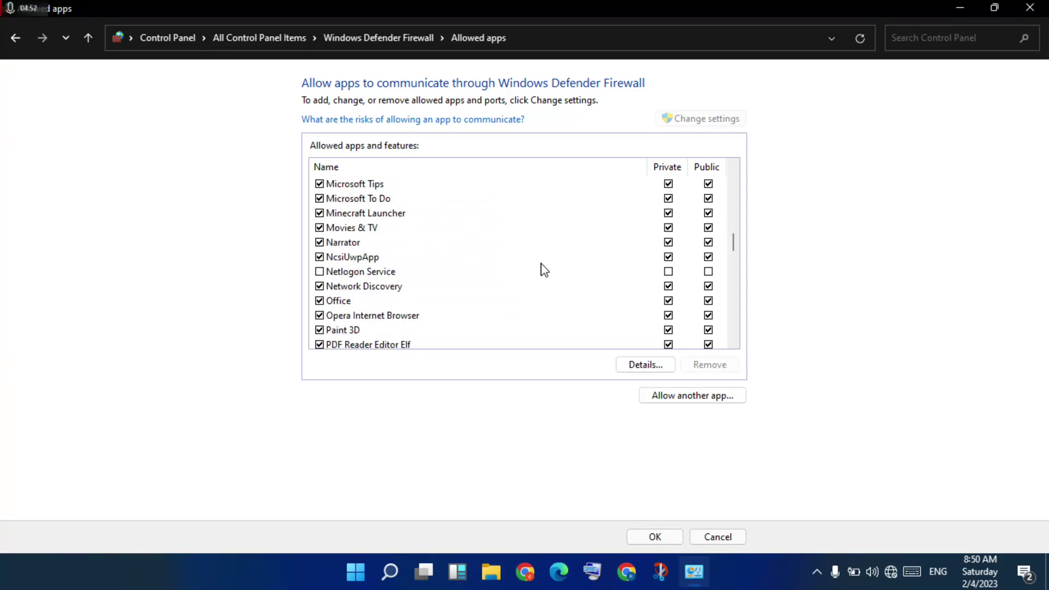
pyautogui.scroll(-1, 543, 270)
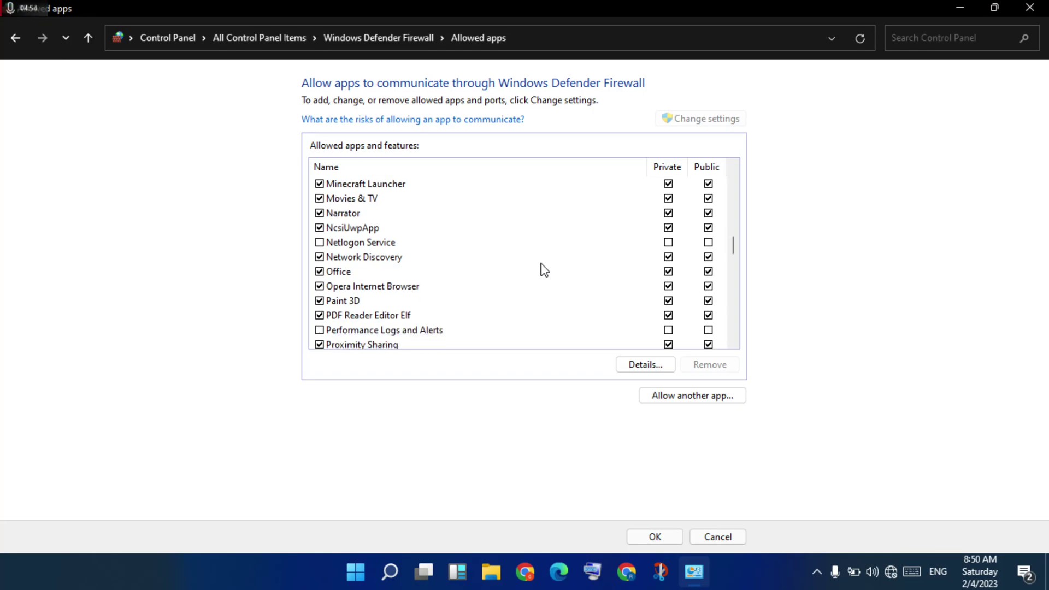
pyautogui.scroll(-1, 543, 270)
pyautogui.scroll(-1, 543, 270)
pyautogui.click(544, 270)
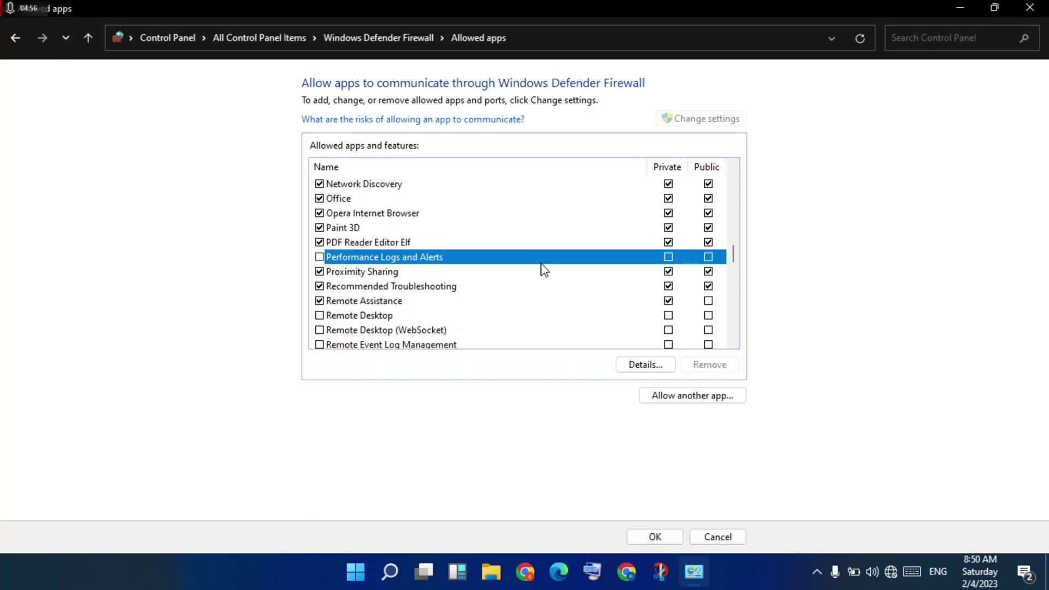
pyautogui.scroll(-2, 543, 270)
pyautogui.scroll(-1, 544, 270)
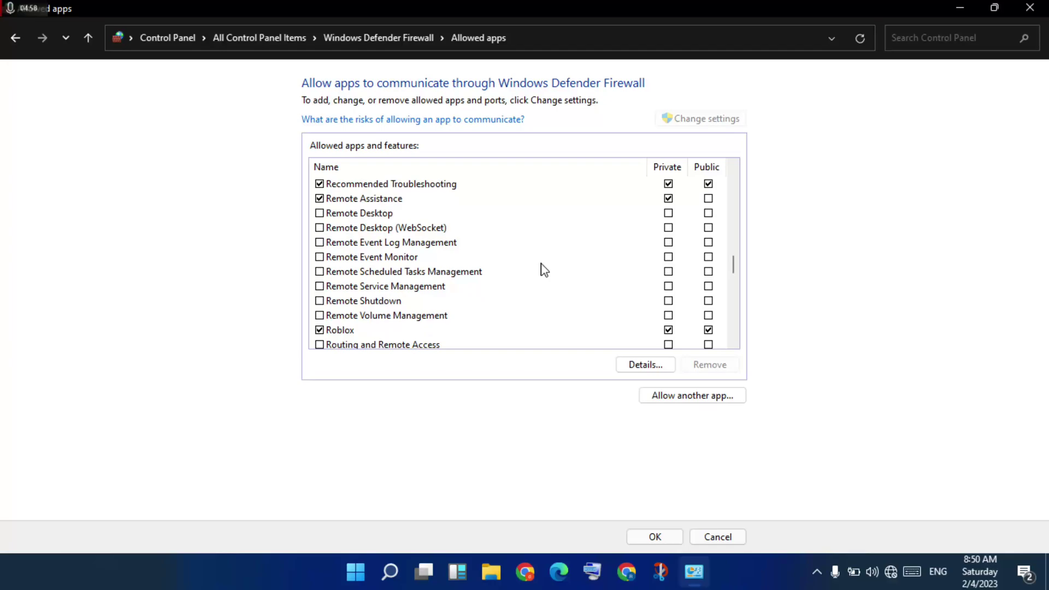
pyautogui.scroll(-3, 543, 270)
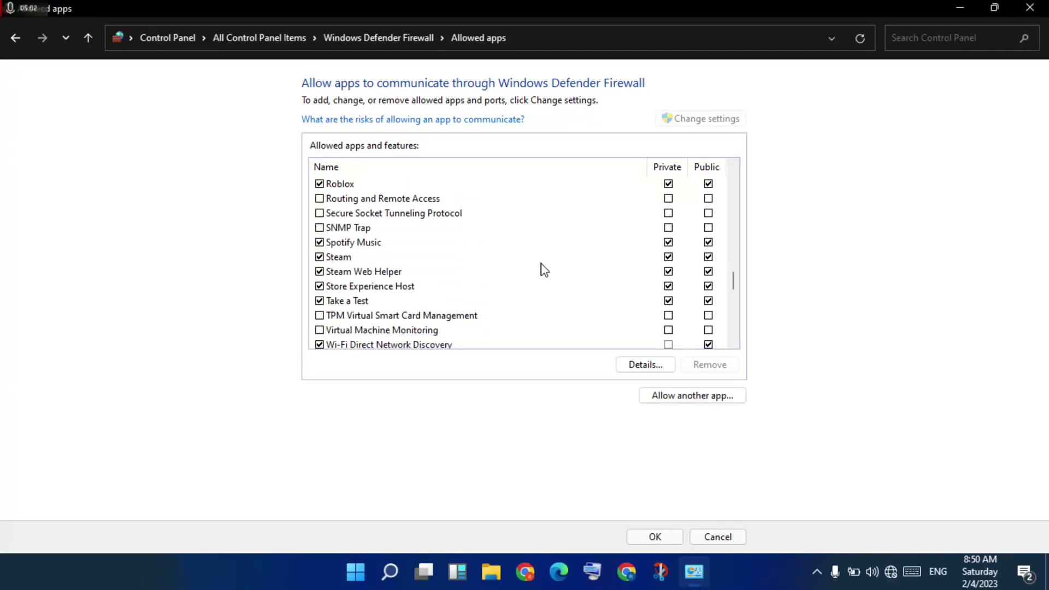
pyautogui.scroll(-1, 544, 270)
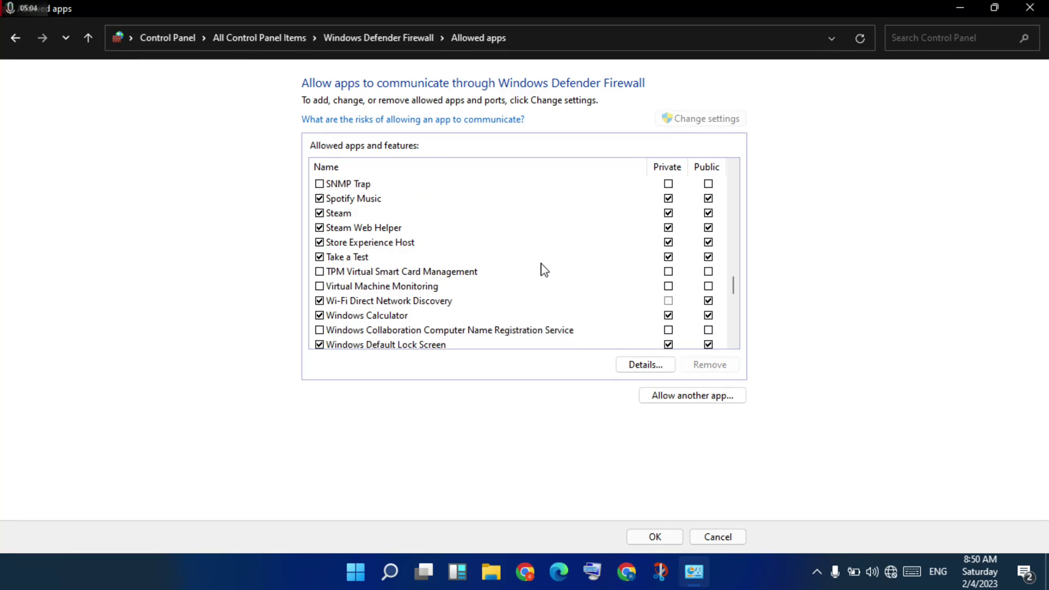
pyautogui.scroll(-1, 544, 270)
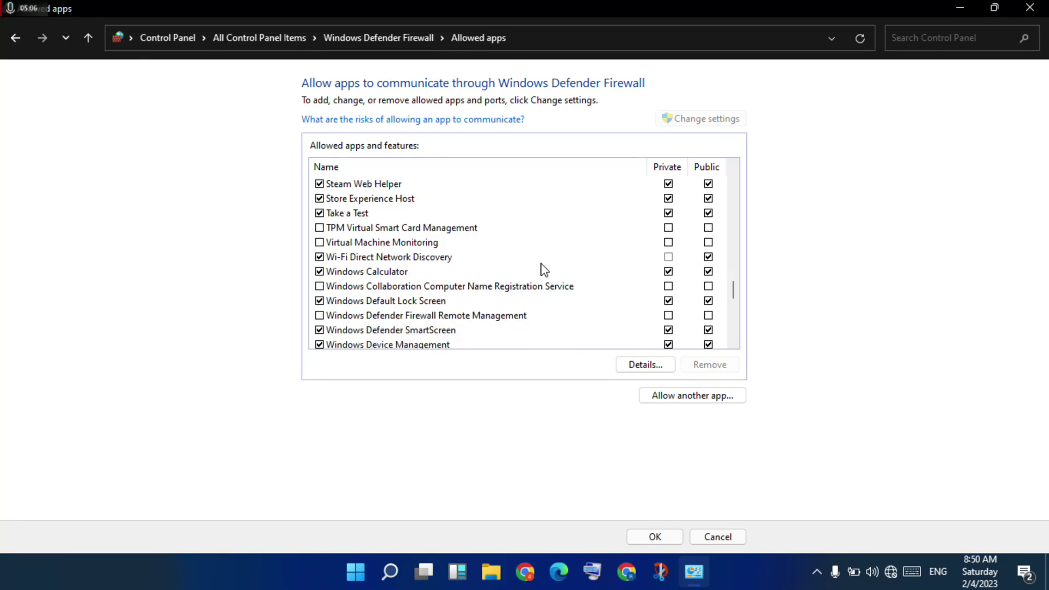
pyautogui.scroll(-1, 544, 270)
pyautogui.scroll(-2, 544, 270)
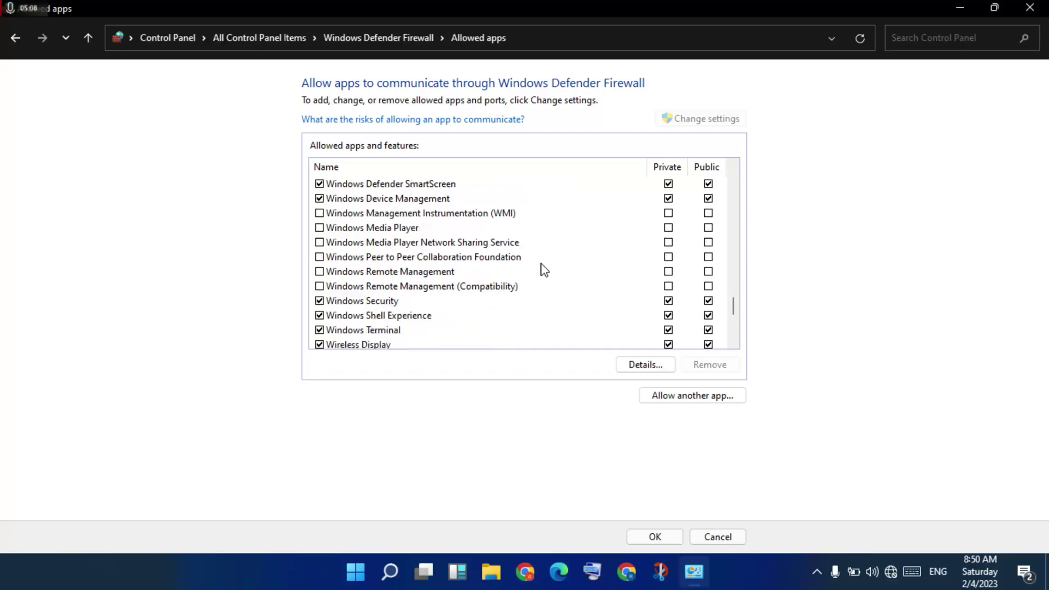
pyautogui.scroll(-4, 544, 270)
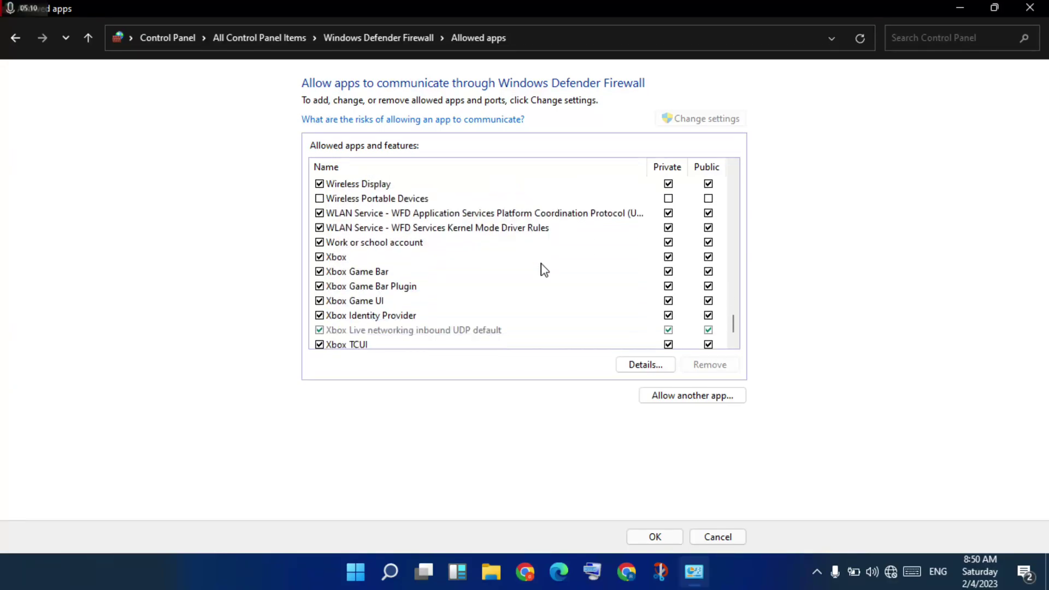
pyautogui.scroll(-1, 544, 270)
pyautogui.scroll(5, 543, 270)
pyautogui.scroll(9, 543, 270)
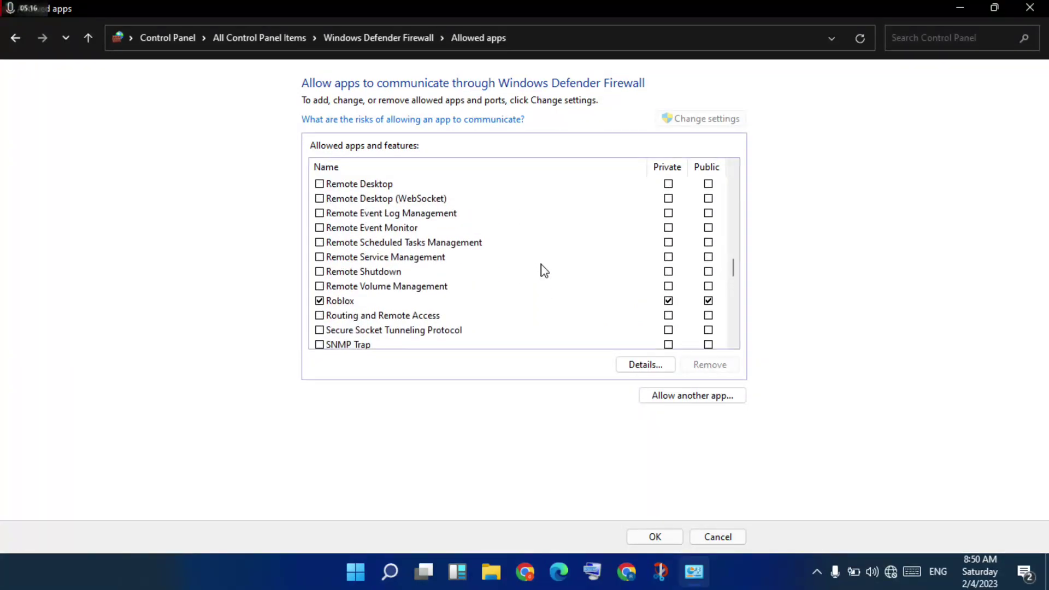
pyautogui.scroll(3, 543, 270)
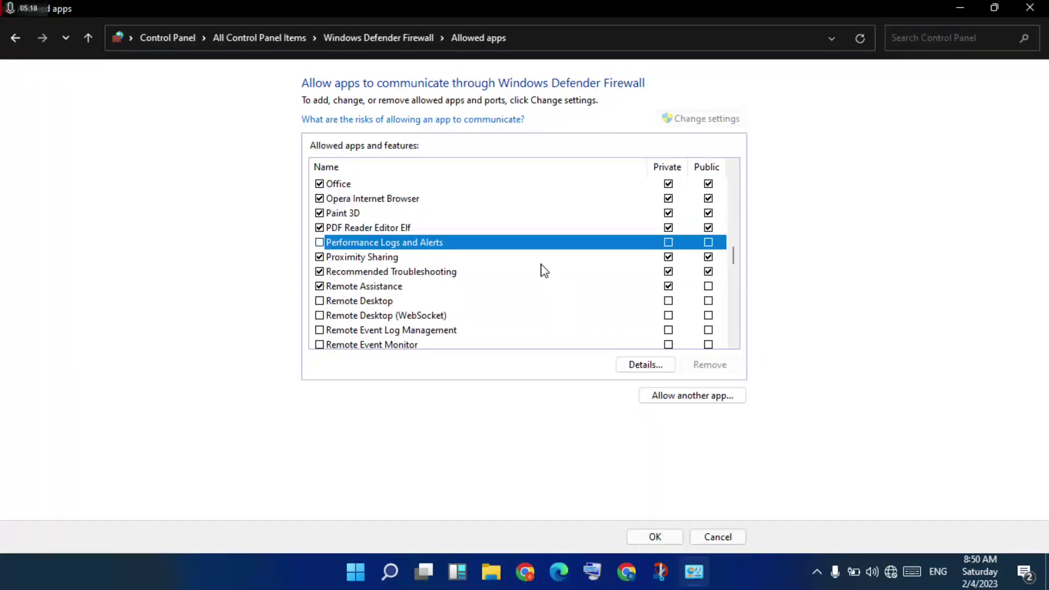
pyautogui.scroll(1, 544, 270)
pyautogui.scroll(1, 544, 270)
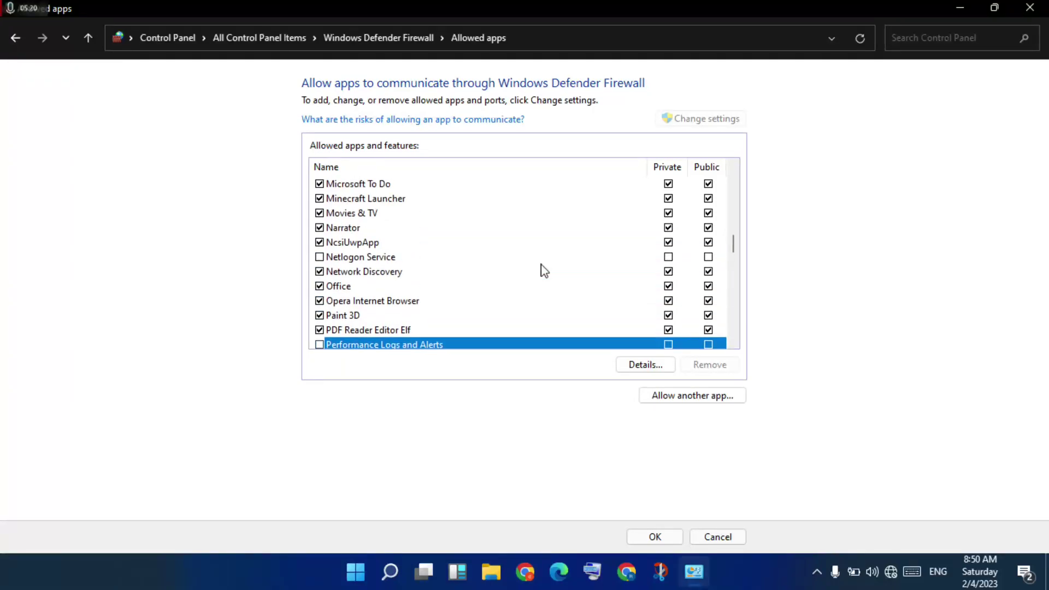
pyautogui.scroll(4, 544, 270)
pyautogui.scroll(4, 544, 270)
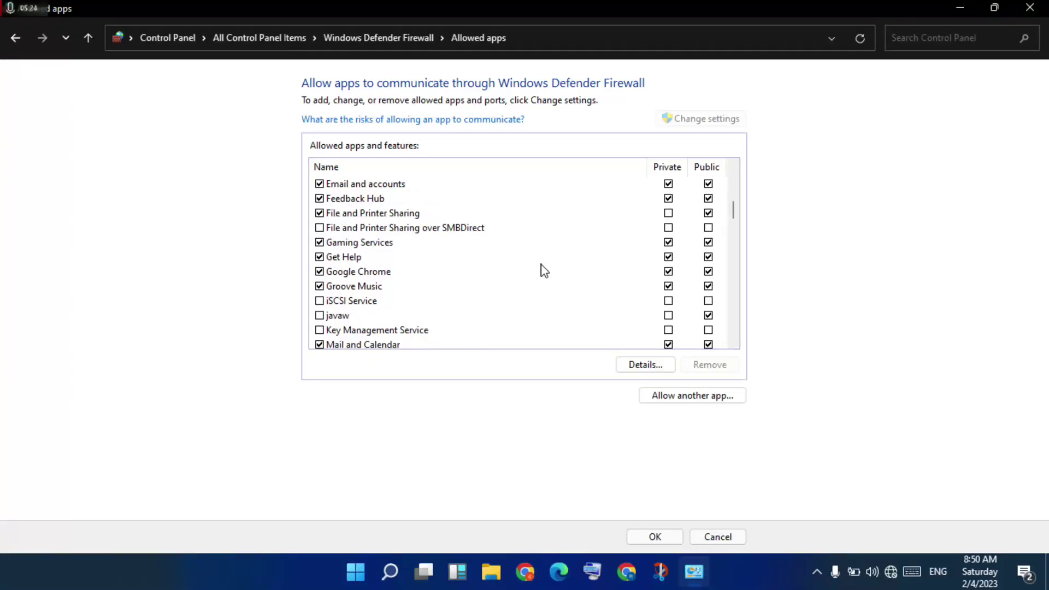
pyautogui.scroll(3, 544, 269)
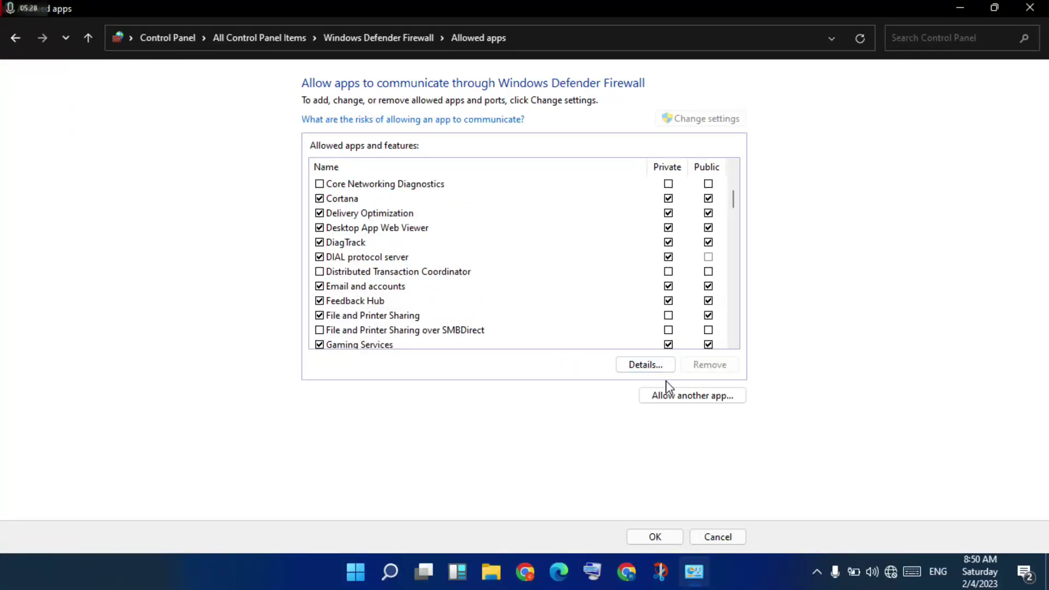
# Step: Bring up the Add an app dialog and its Browse file picker
pyautogui.click(707, 398)
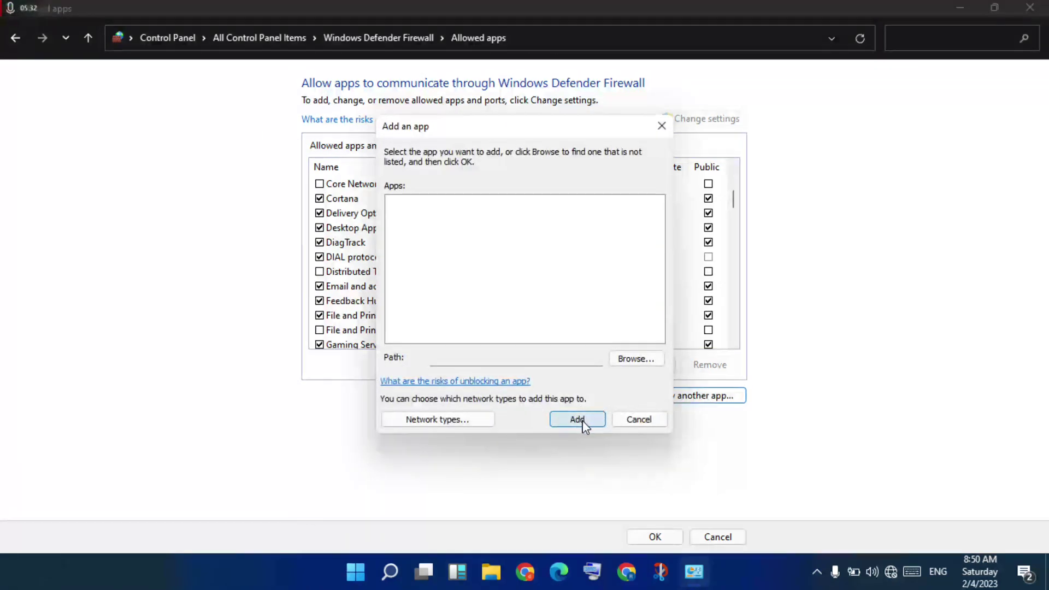
pyautogui.click(581, 423)
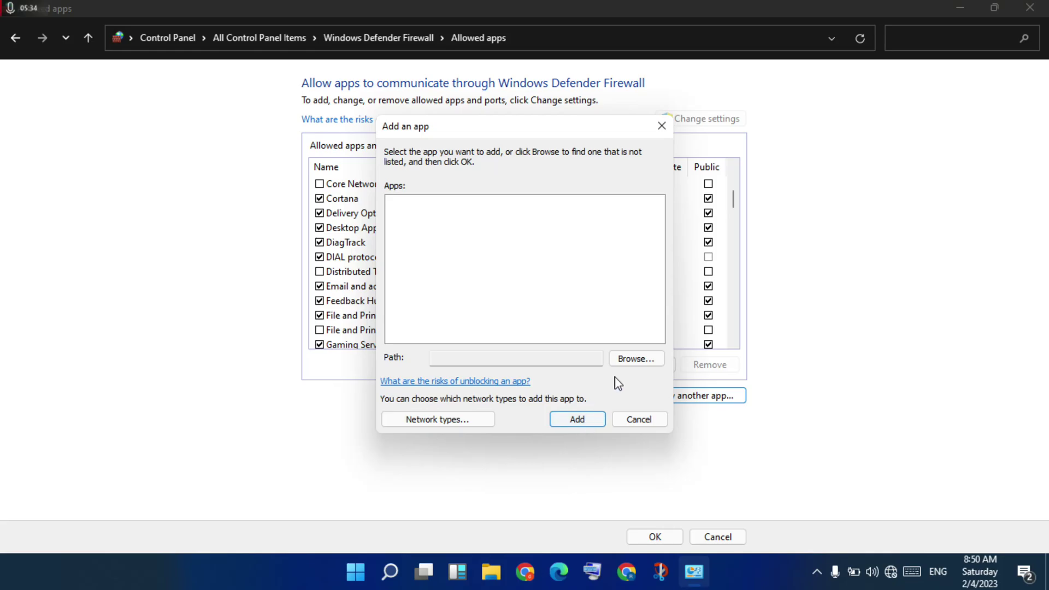
pyautogui.click(633, 359)
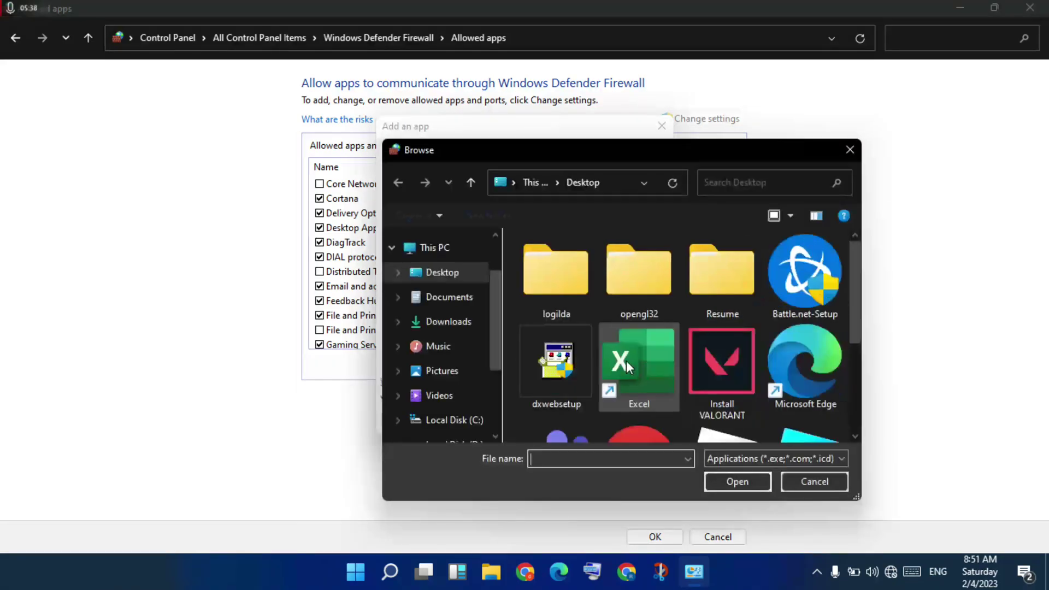
# Step: Browse from Local Disk (C:) into VALORANT\live and down through Engine\Binaries\ThirdParty\CEF3
pyautogui.click(470, 421)
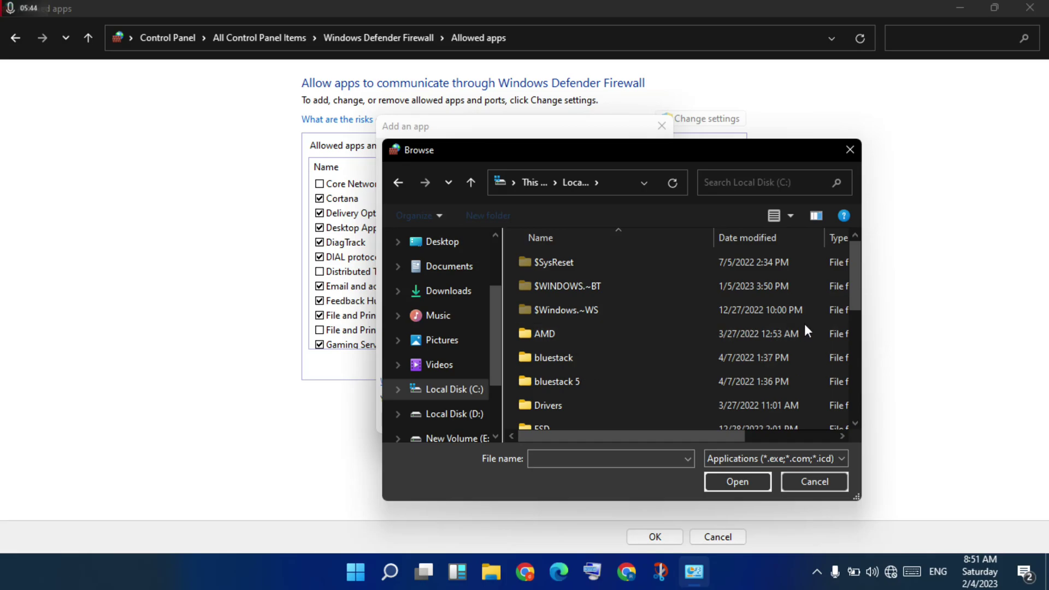
pyautogui.click(853, 400)
pyautogui.click(855, 421)
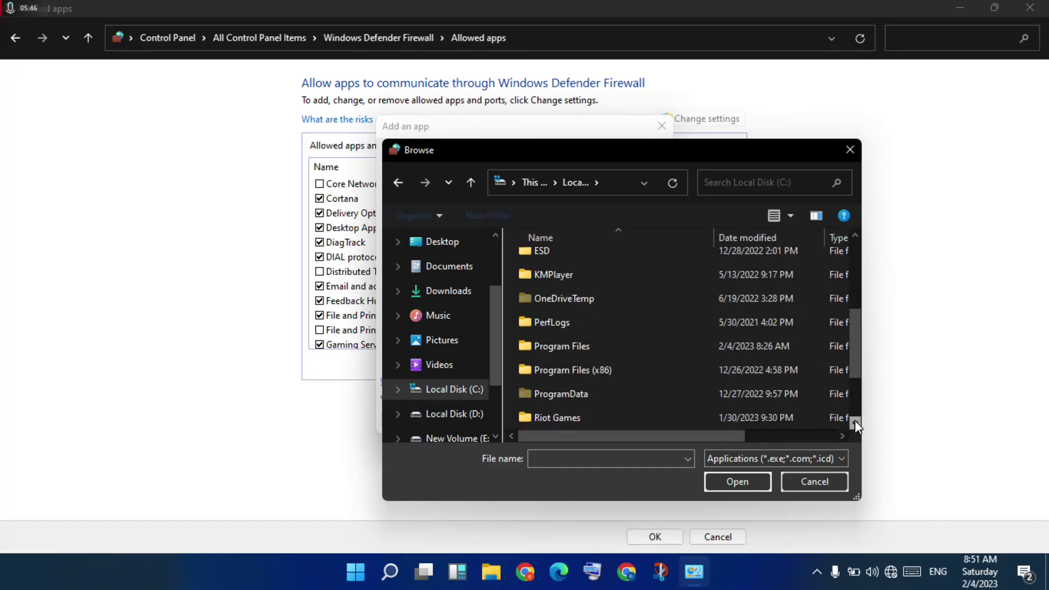
pyautogui.doubleClick(639, 420)
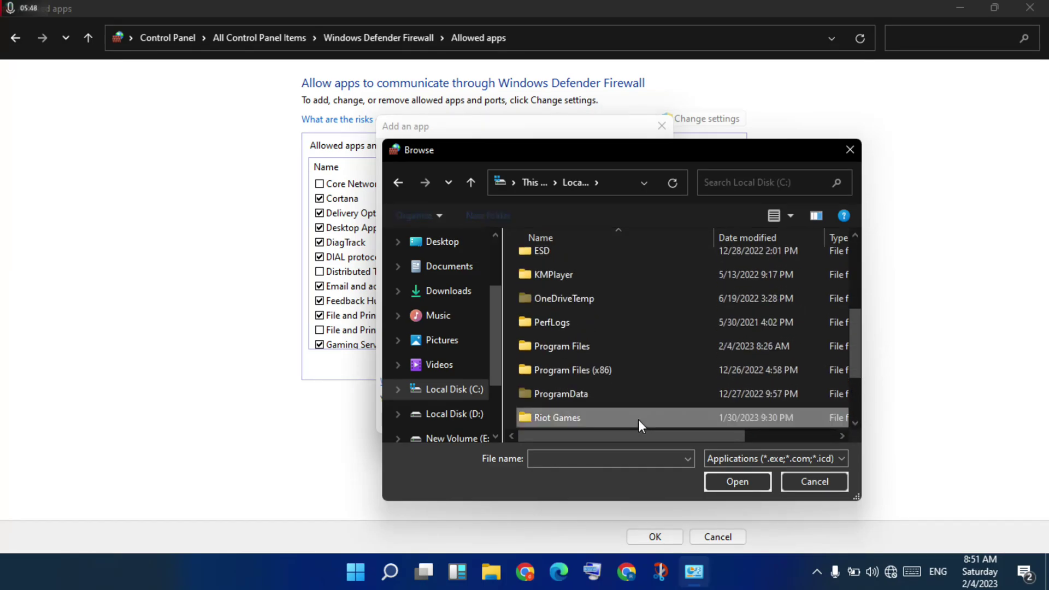
pyautogui.doubleClick(628, 285)
pyautogui.doubleClick(636, 263)
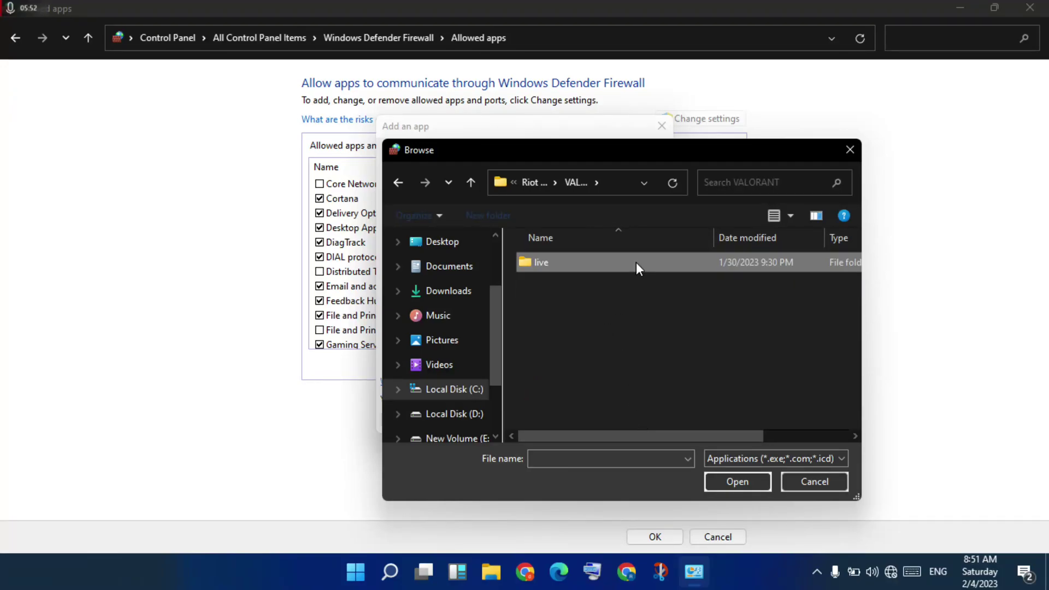
pyautogui.doubleClick(609, 264)
pyautogui.doubleClick(605, 267)
pyautogui.doubleClick(604, 266)
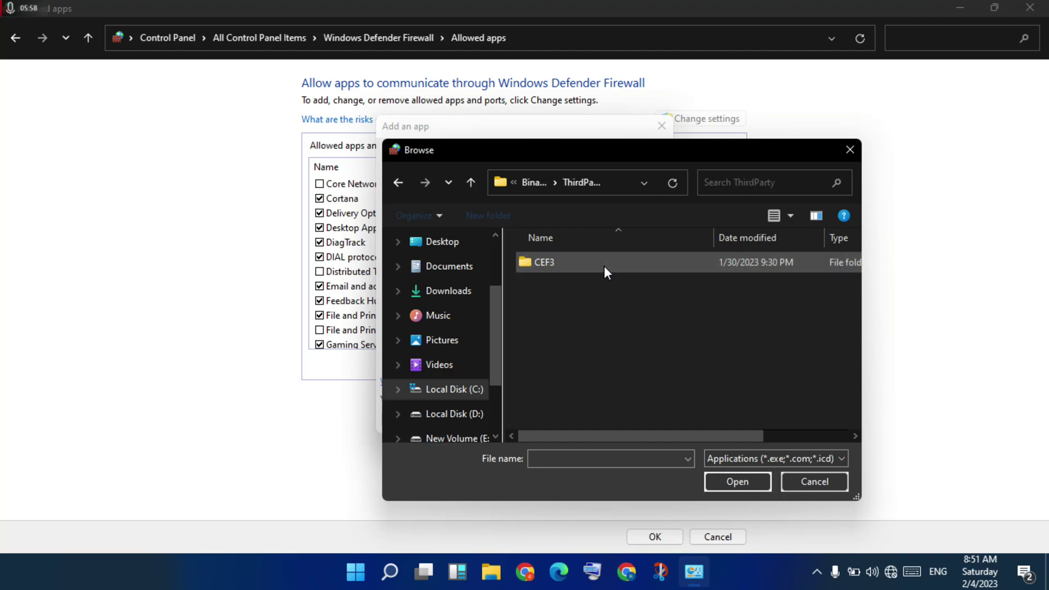
pyautogui.doubleClick(604, 265)
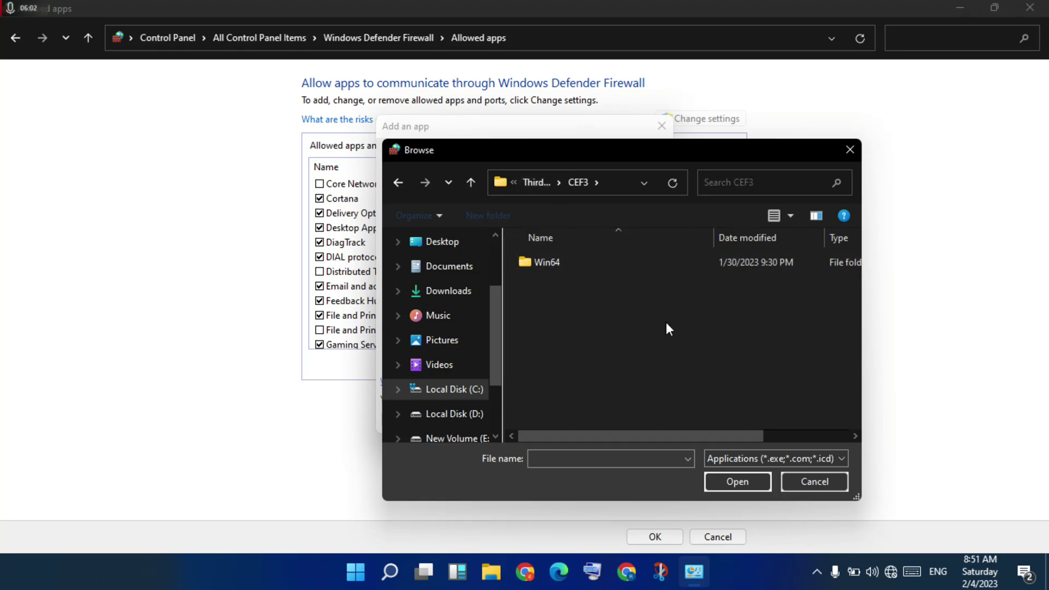
# Step: Go back to the VALORANT live folder and pick VALORANT as the program
pyautogui.click(451, 391)
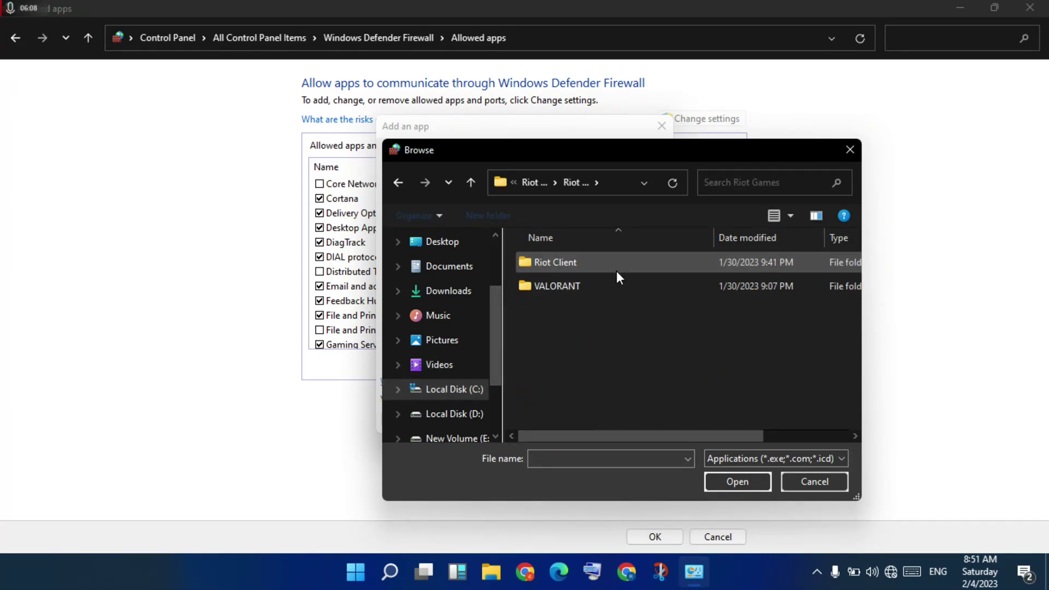
pyautogui.doubleClick(614, 292)
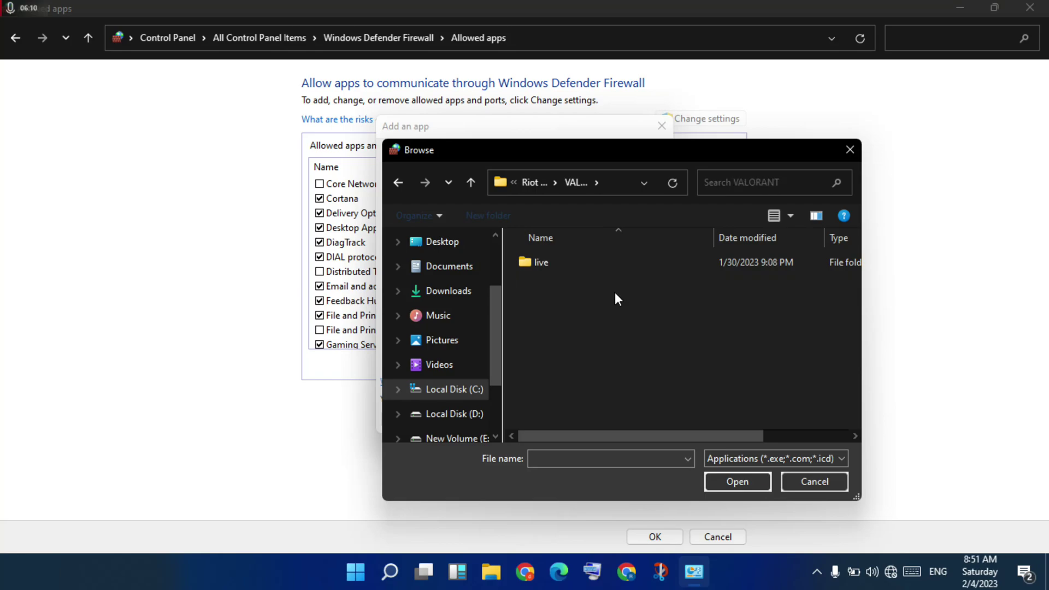
pyautogui.doubleClick(579, 260)
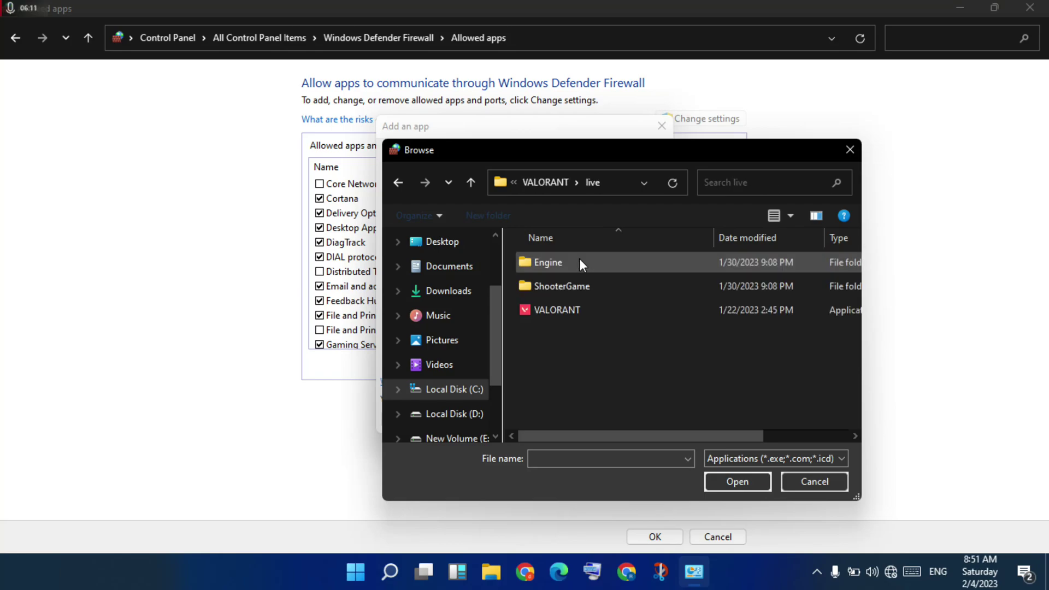
pyautogui.click(586, 310)
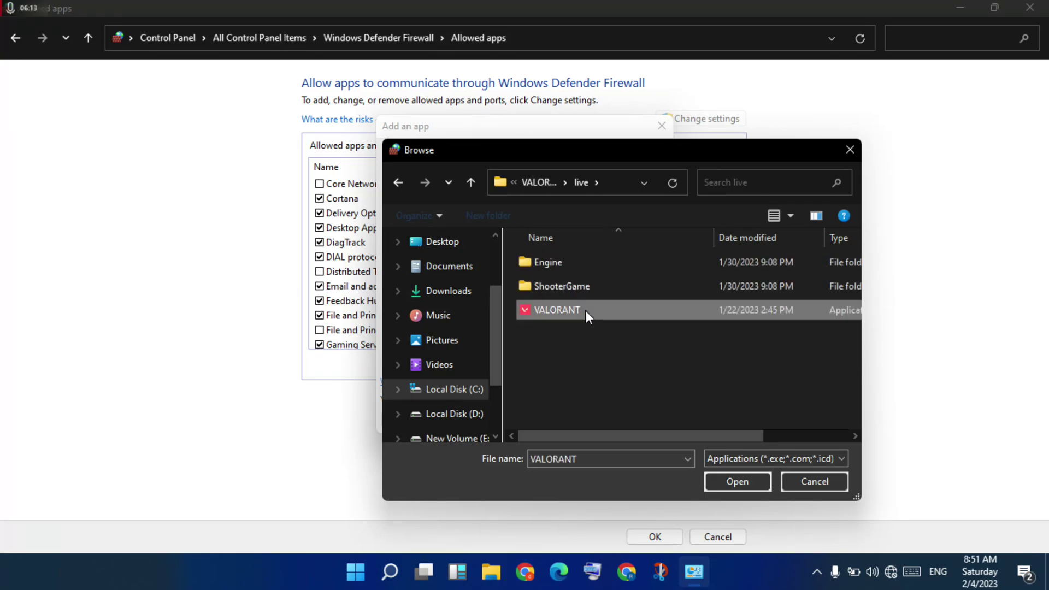
pyautogui.click(736, 484)
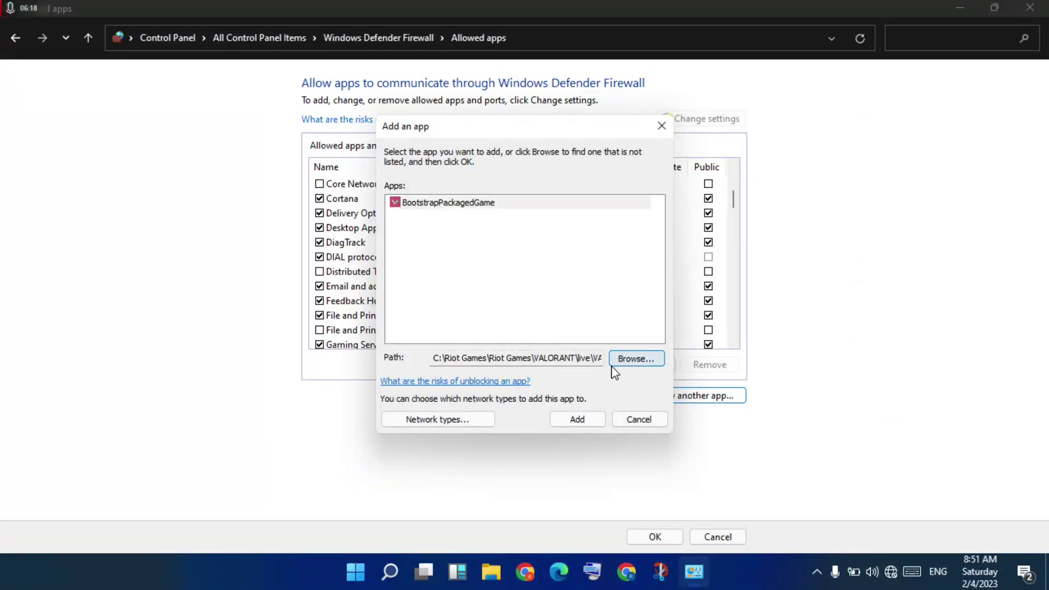
# Step: Add BootstrapPackagedGame for Private and Public networks, save with OK, and close the window
pyautogui.click(581, 425)
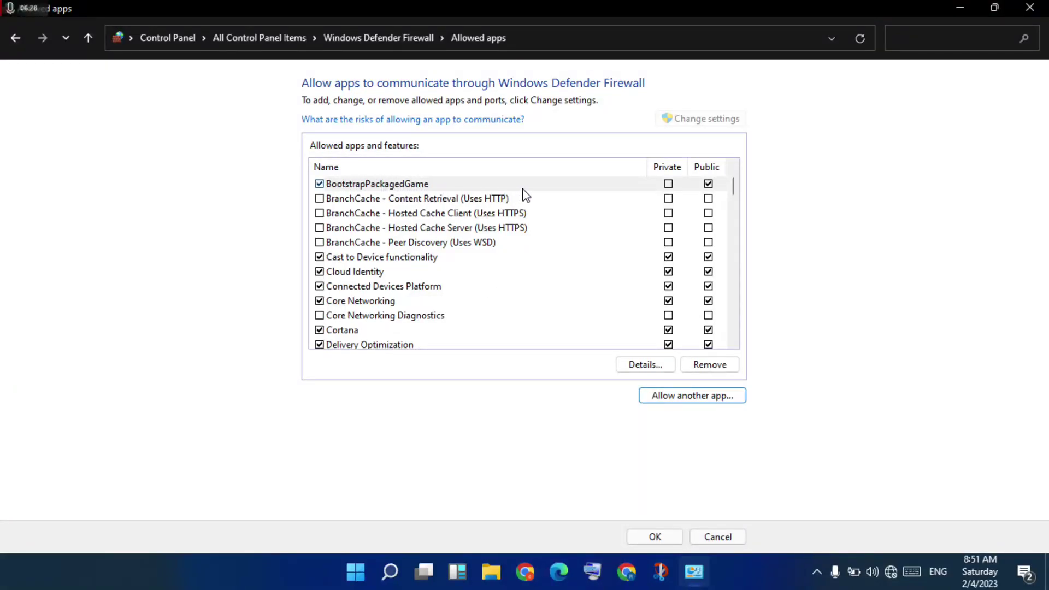
pyautogui.click(669, 184)
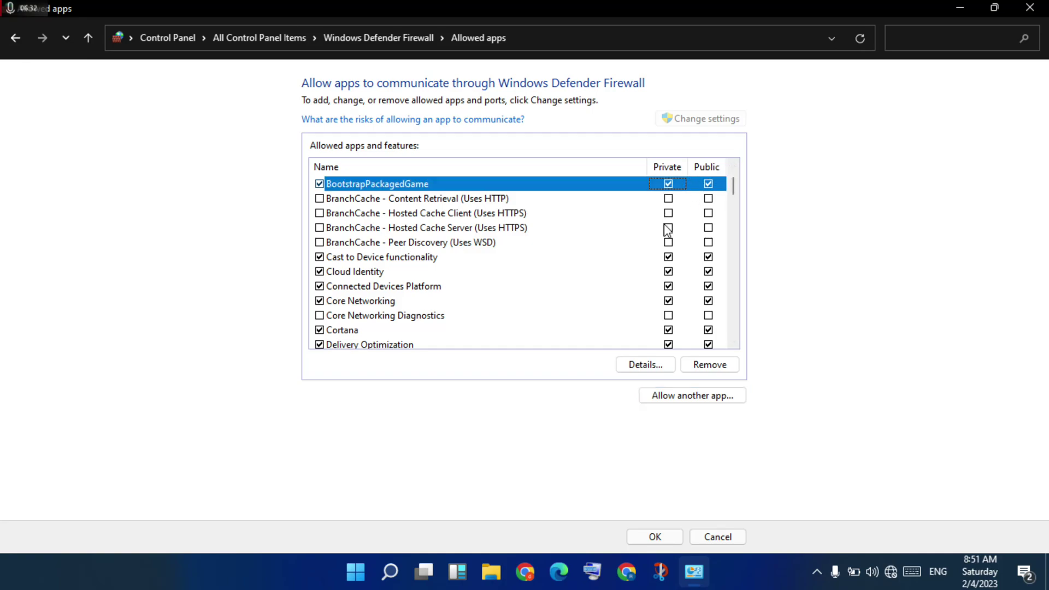
pyautogui.click(656, 537)
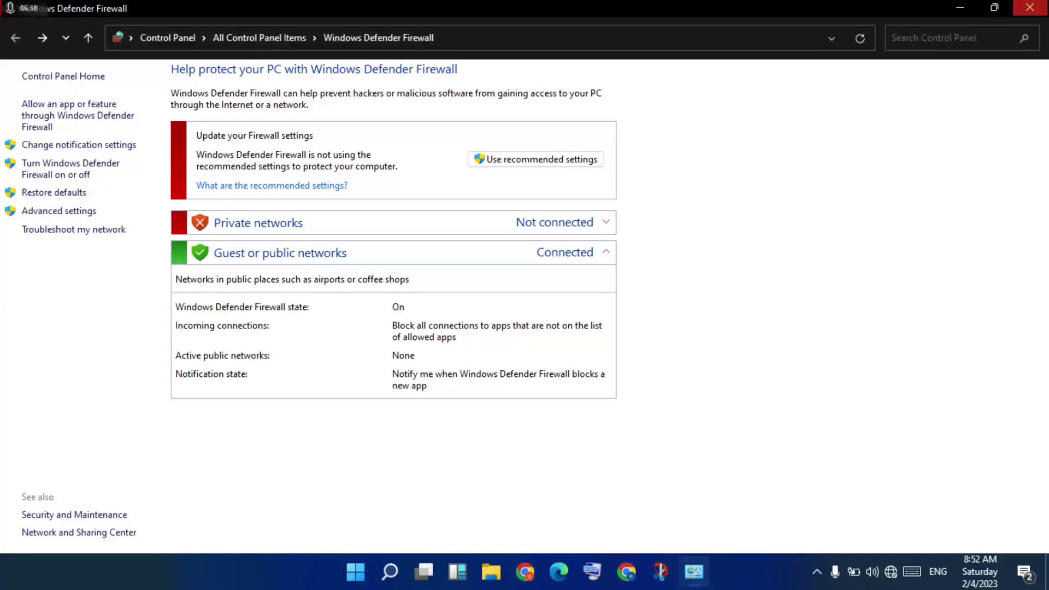
pyautogui.click(1030, 7)
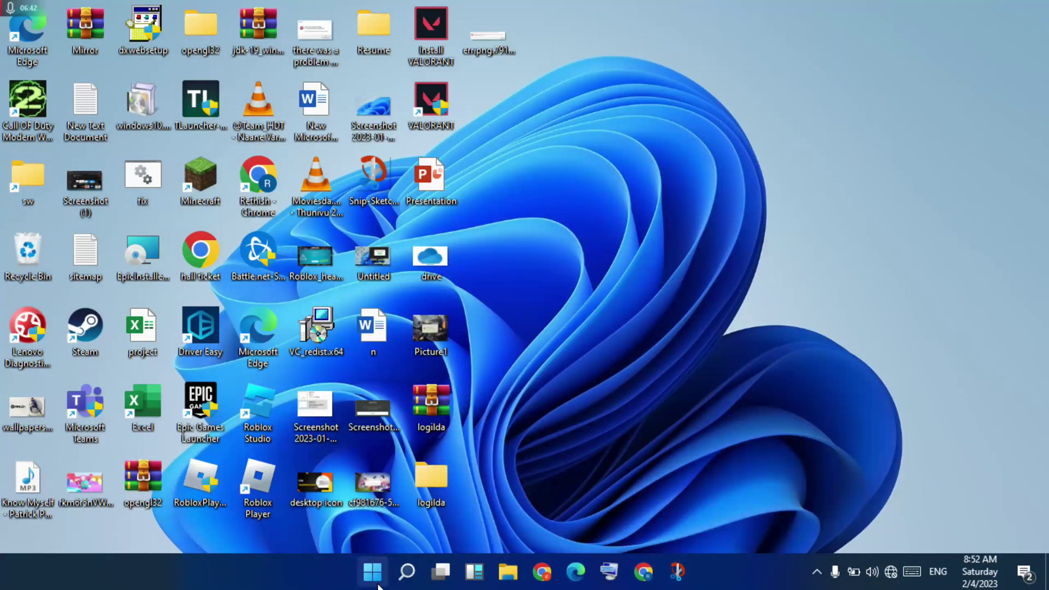
pyautogui.click(374, 574)
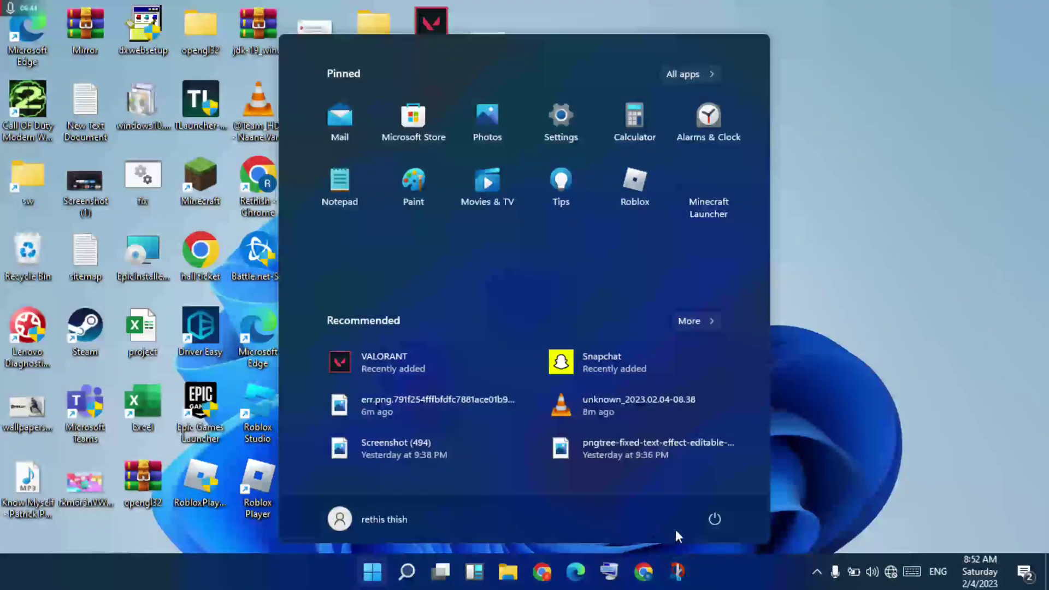
pyautogui.click(726, 519)
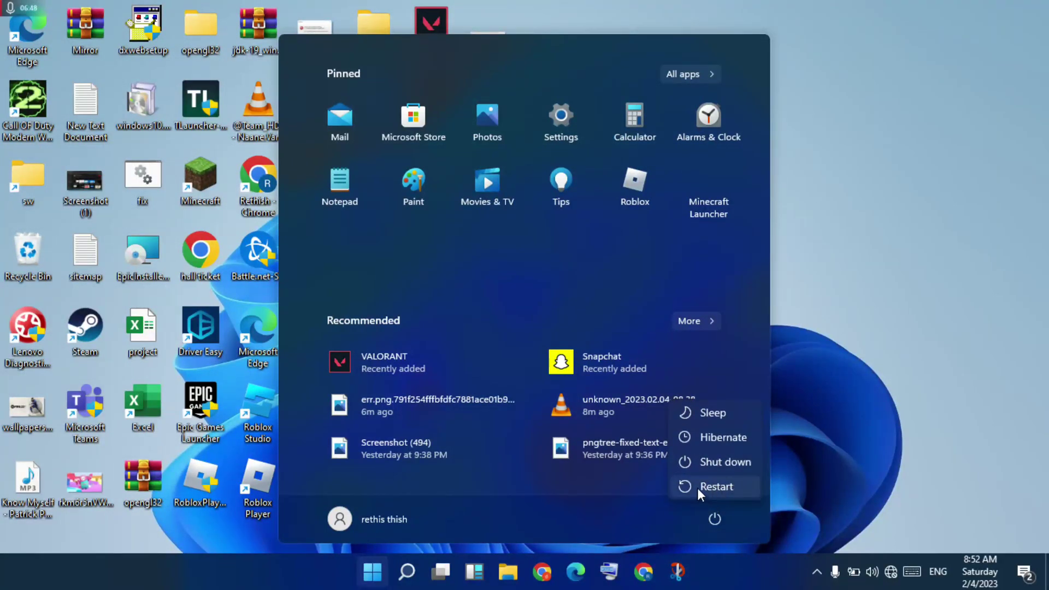
pyautogui.click(817, 379)
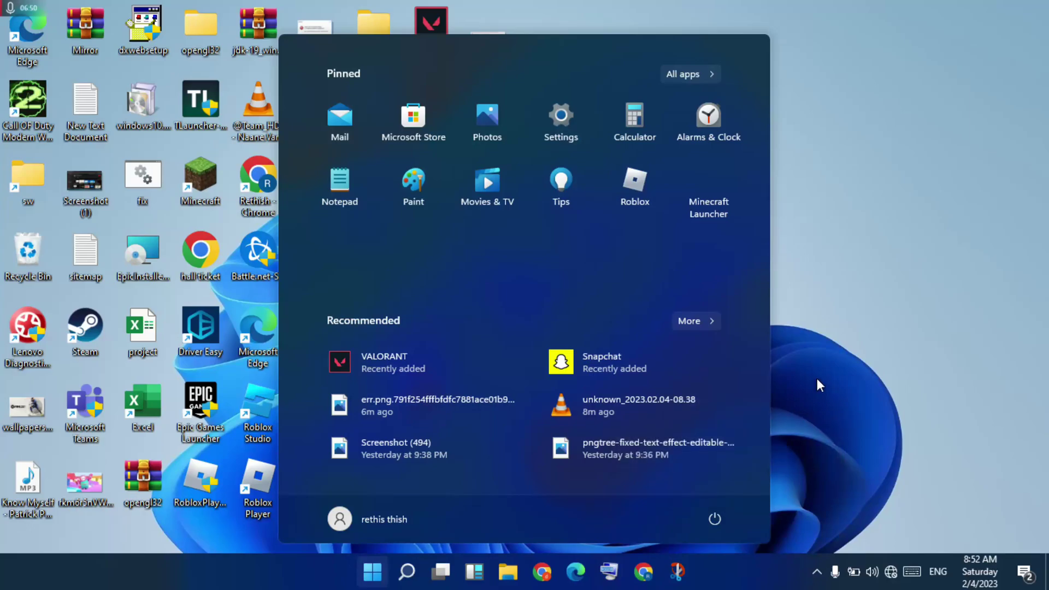
pyautogui.click(817, 379)
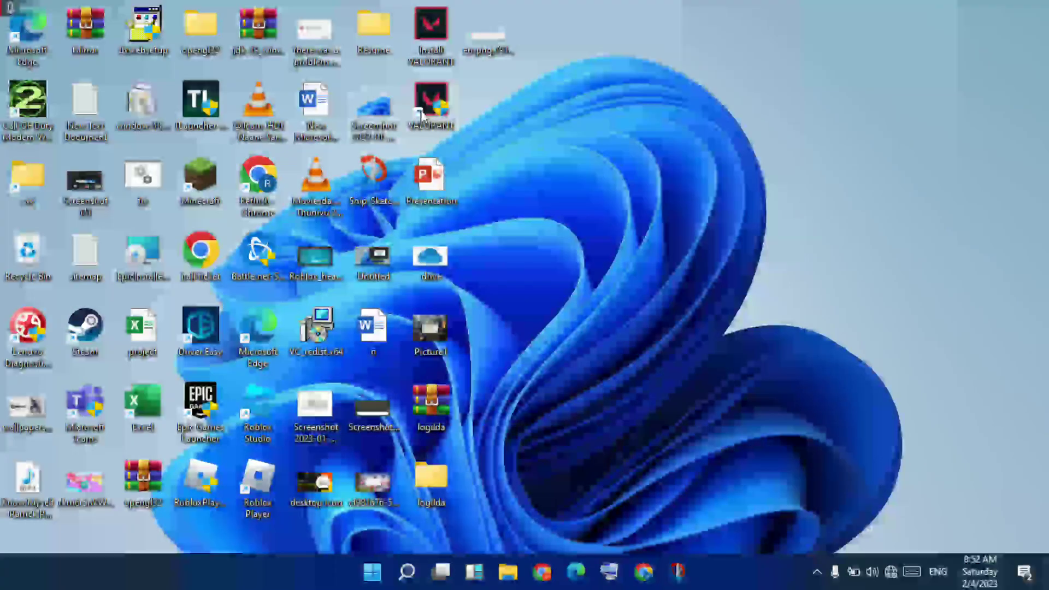
pyautogui.rightClick(421, 112)
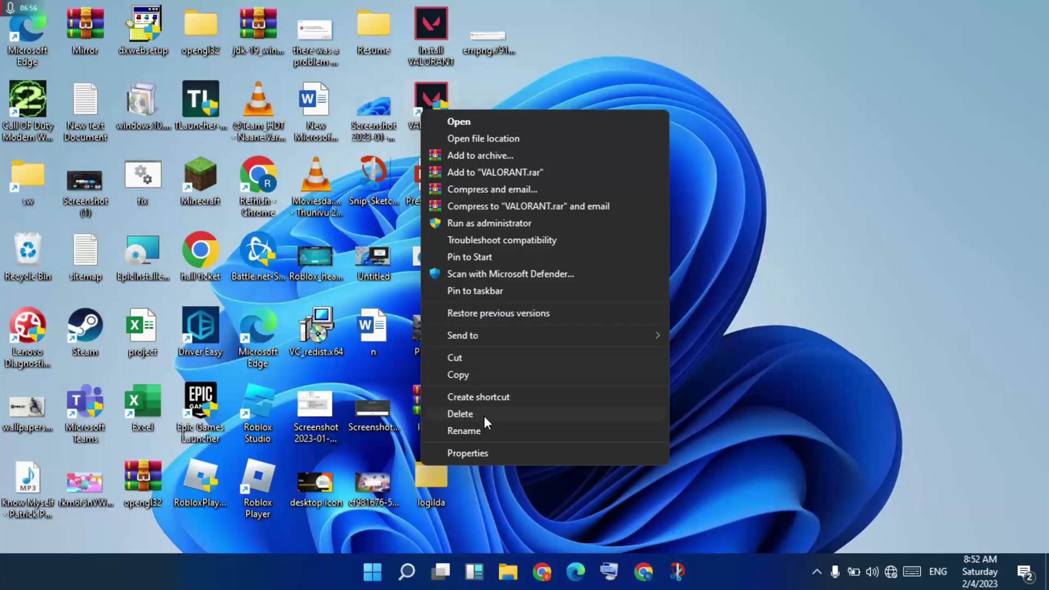
pyautogui.click(742, 295)
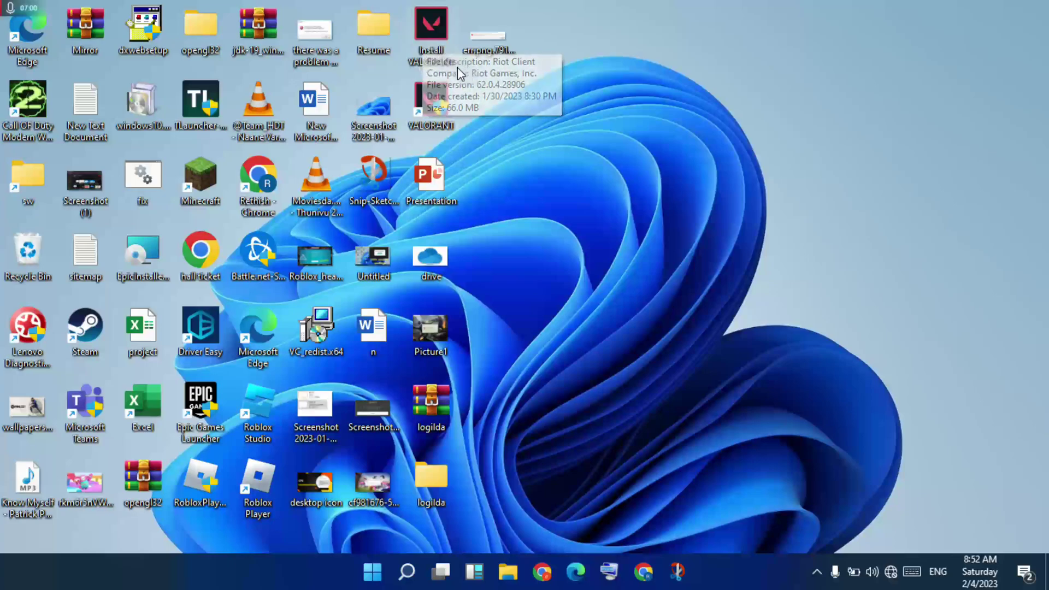